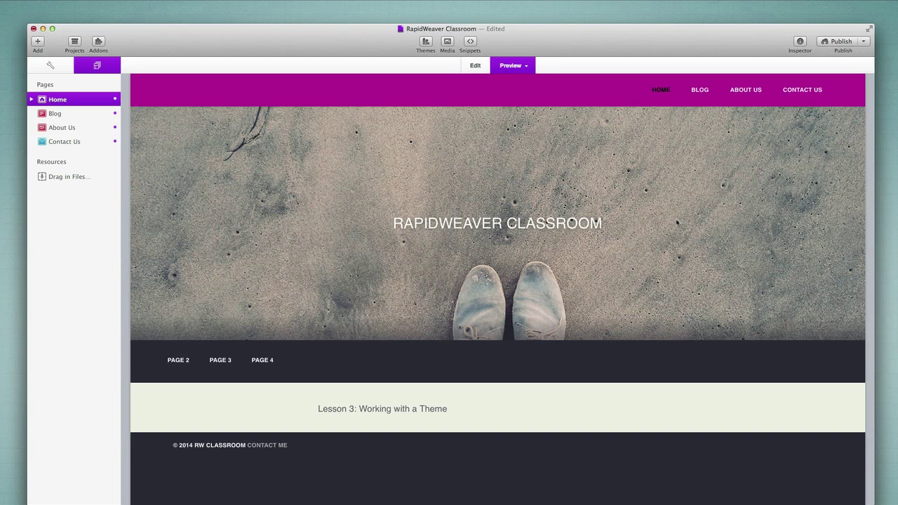
# Review the Home page's own theme style settings, including whether it follows the master style
pyautogui.click(799, 42)
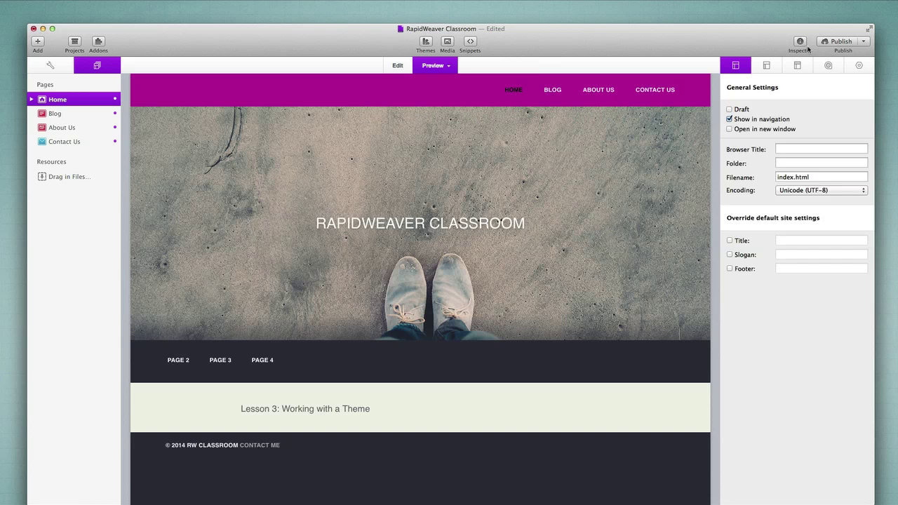
pyautogui.click(832, 67)
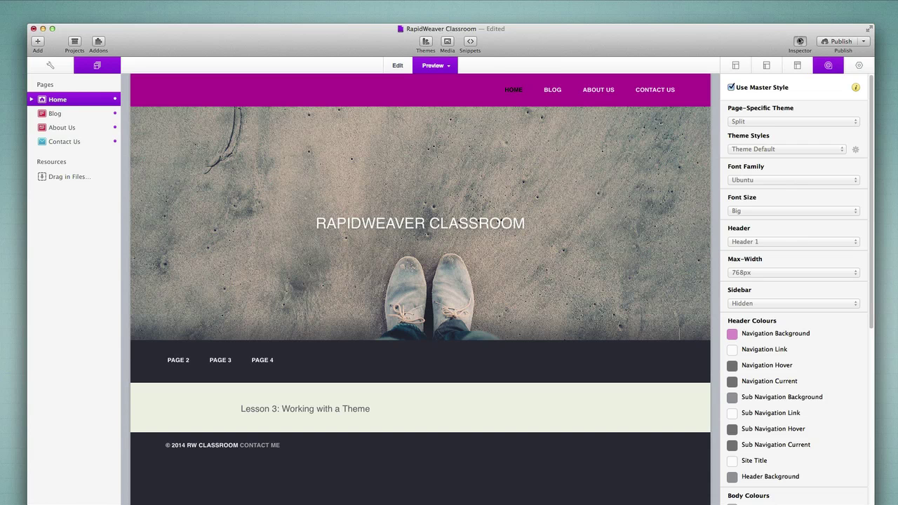
pyautogui.click(799, 42)
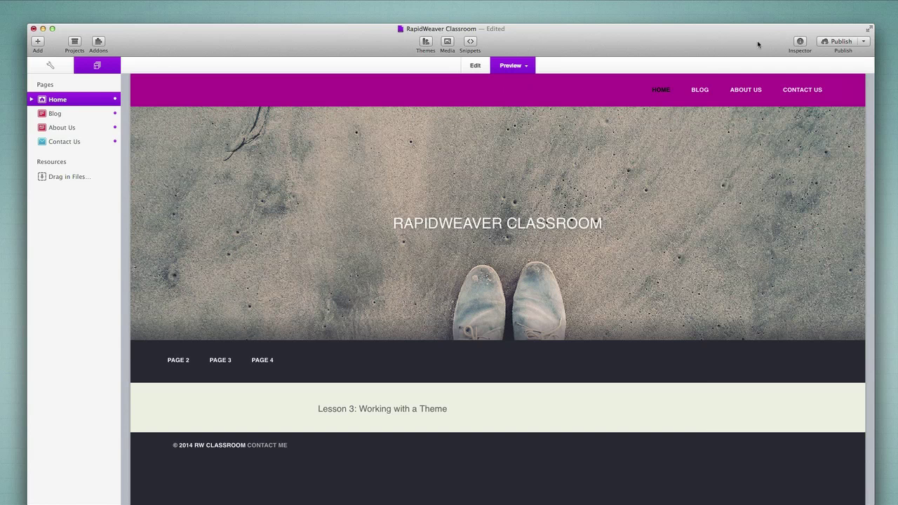
# Examine the site-wide master style settings and the available theme styles
pyautogui.click(58, 65)
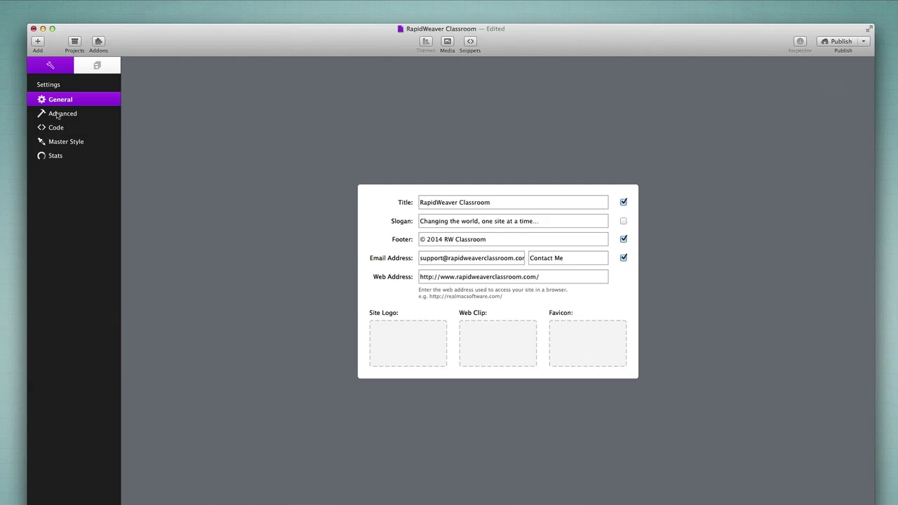
pyautogui.click(68, 142)
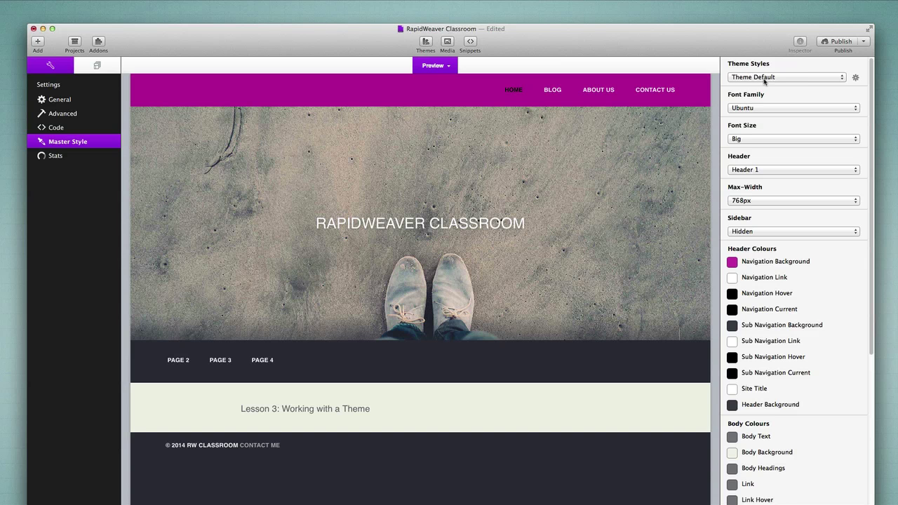
pyautogui.click(807, 79)
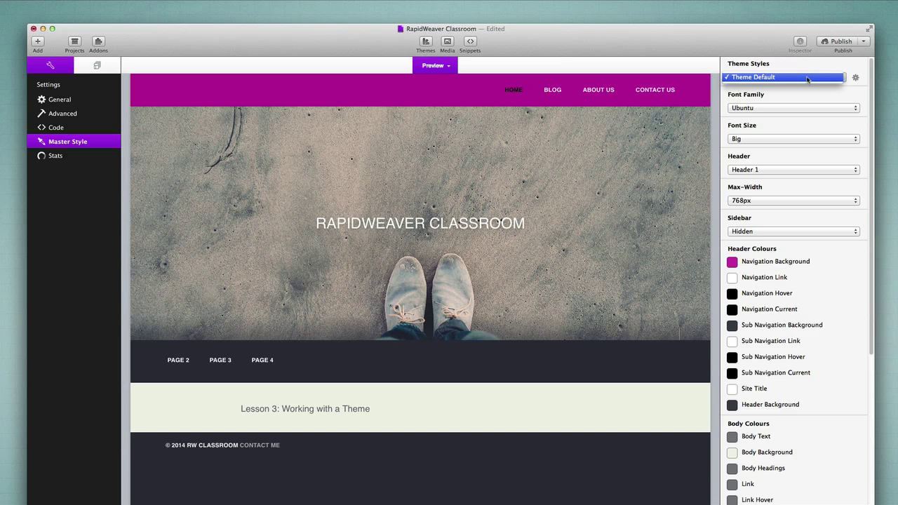
pyautogui.click(807, 66)
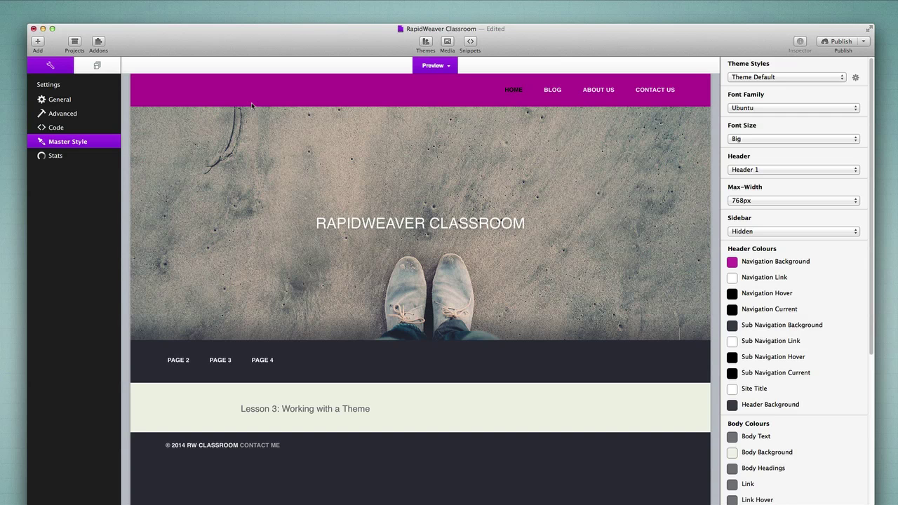
# Check the master style setting on the Home, Blog, About Us and Contact Us pages
pyautogui.click(109, 66)
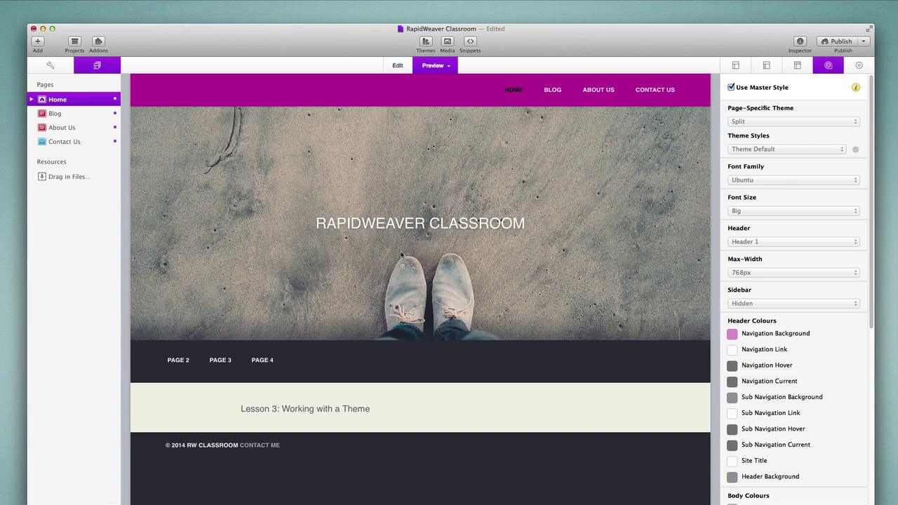
pyautogui.click(54, 113)
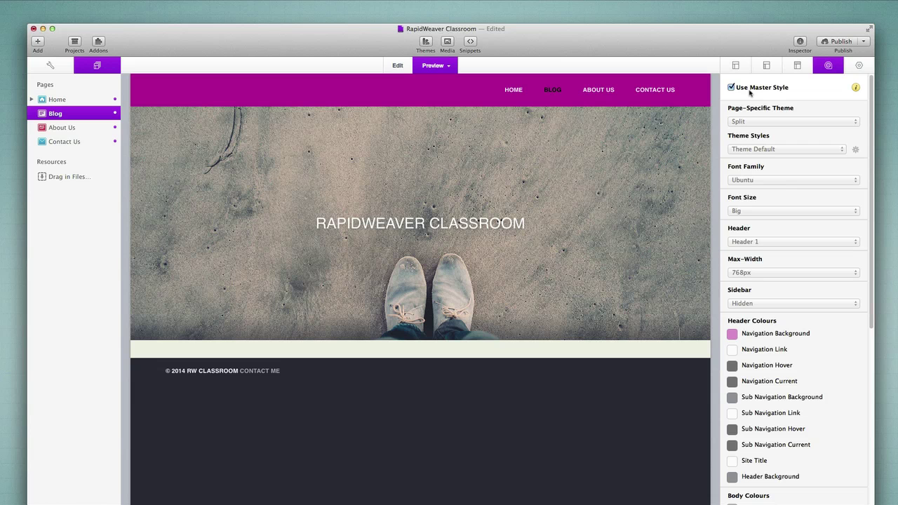
pyautogui.click(56, 128)
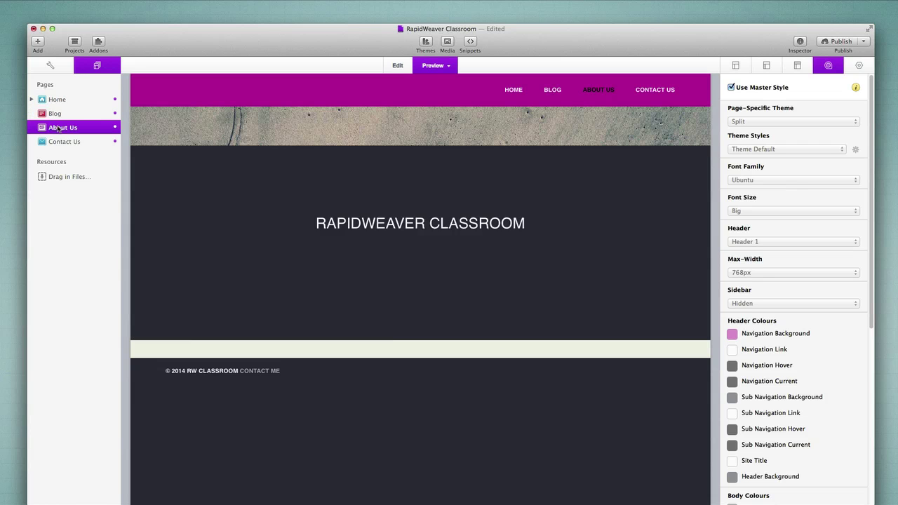
pyautogui.click(89, 141)
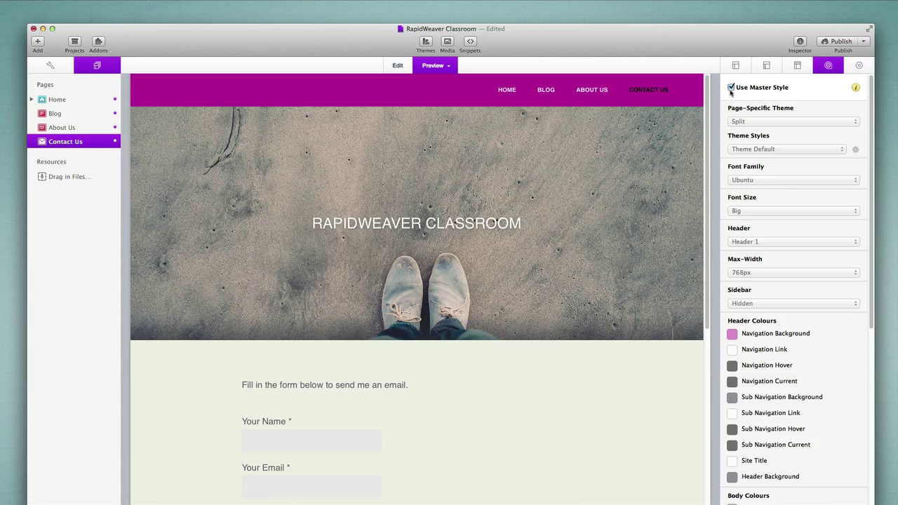
pyautogui.click(79, 104)
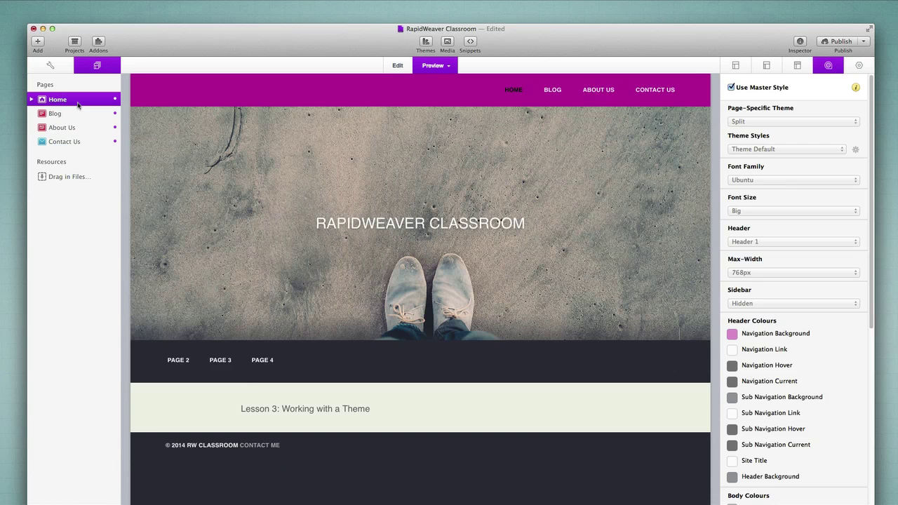
# Set the master style's header to Header 4 and its max-width to 968px
pyautogui.click(52, 66)
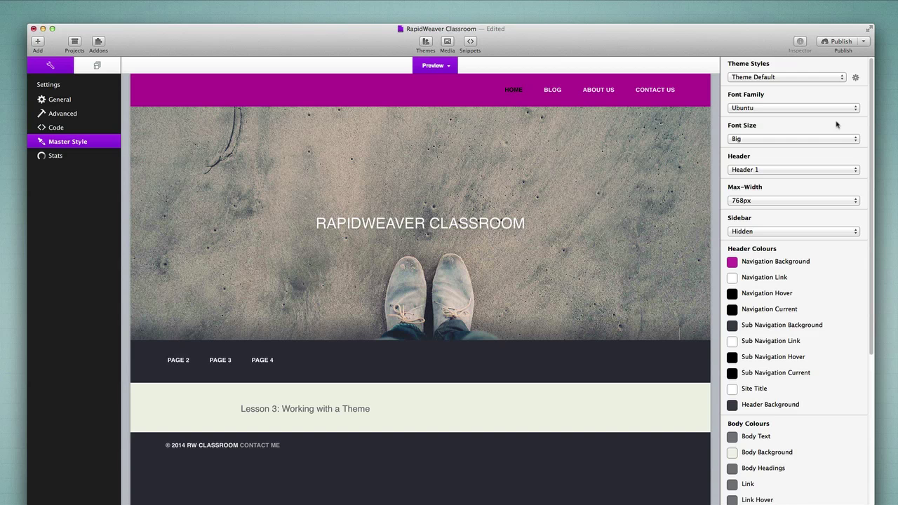
pyautogui.click(778, 170)
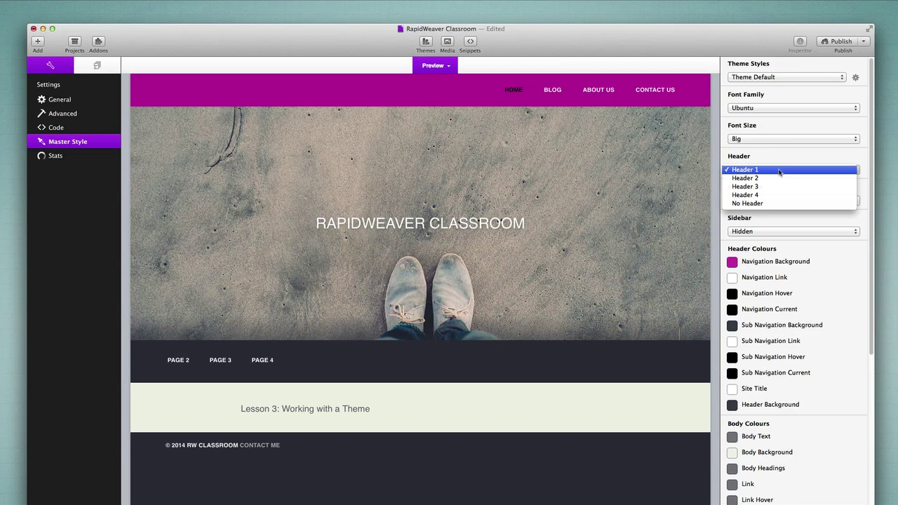
pyautogui.click(777, 194)
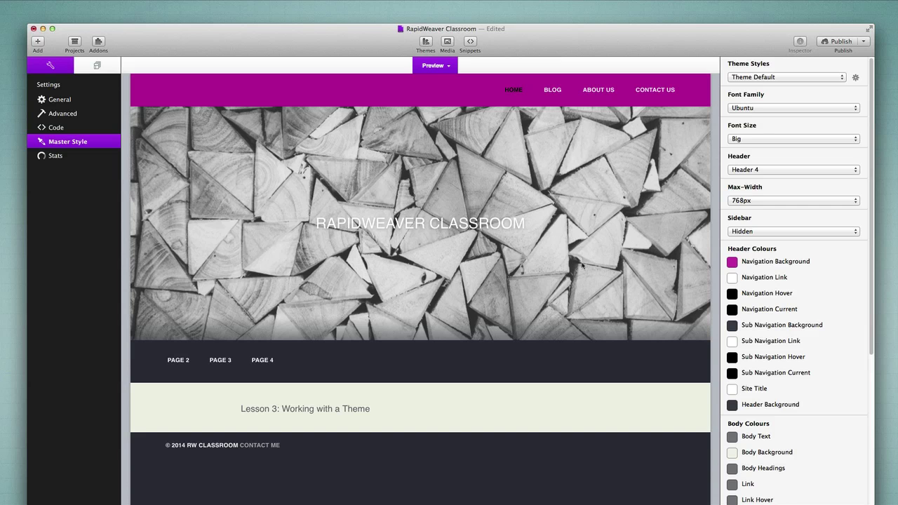
pyautogui.click(763, 202)
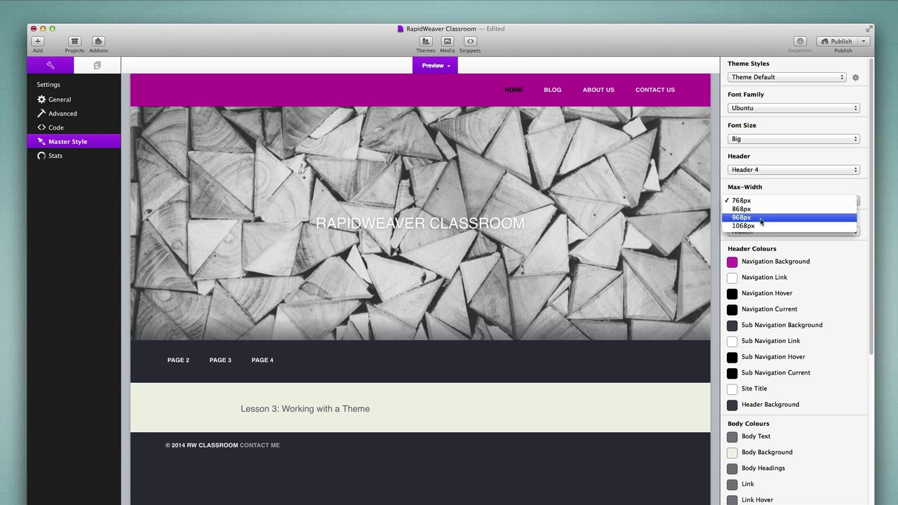
pyautogui.click(760, 218)
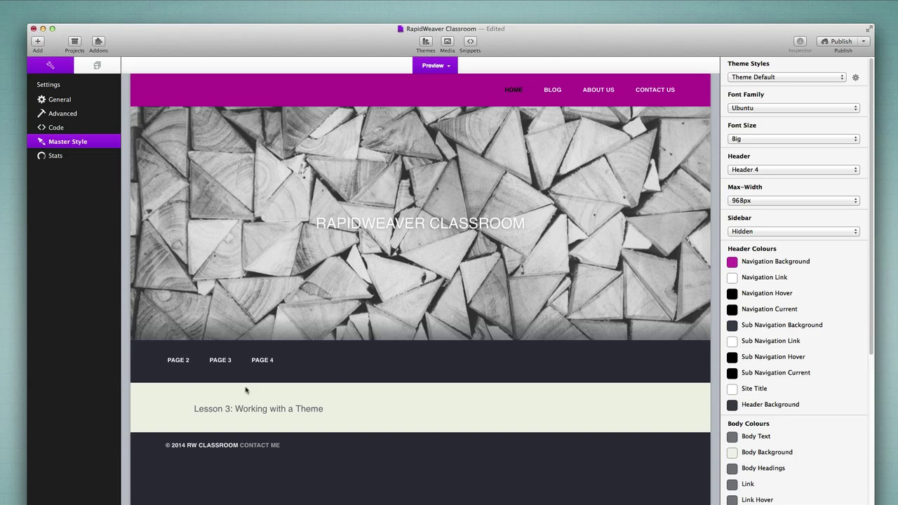
# Change the master style's navigation background to the saved muted purple colour
pyautogui.click(733, 264)
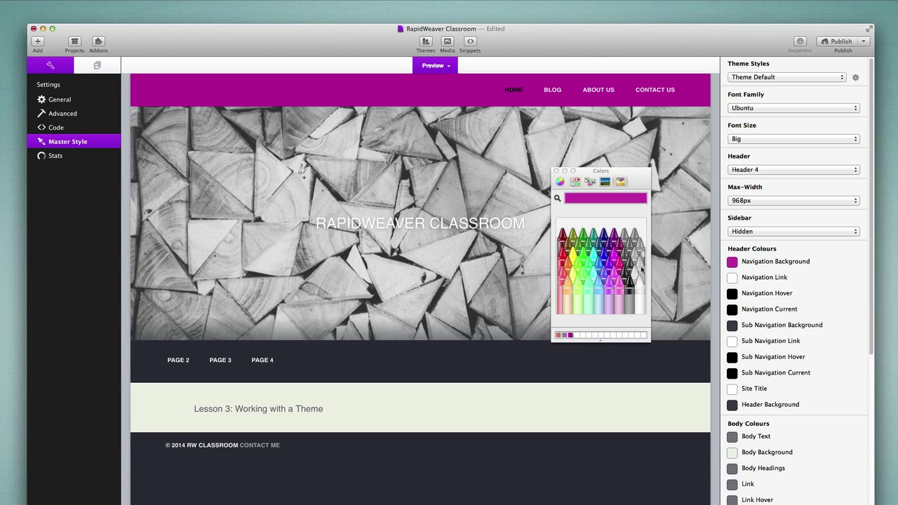
pyautogui.click(563, 335)
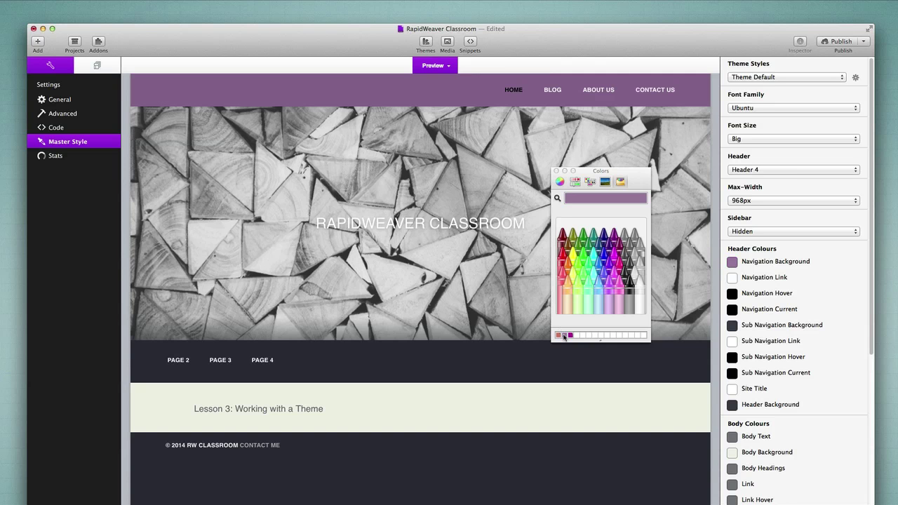
pyautogui.click(555, 170)
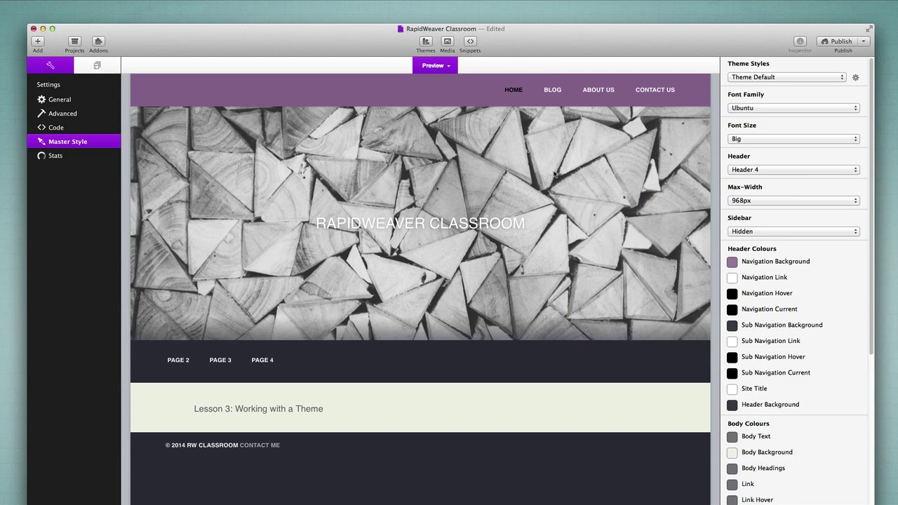
# Preview the Blog, About Us and Contact Us pages and compare their style settings with the master style
pyautogui.click(96, 65)
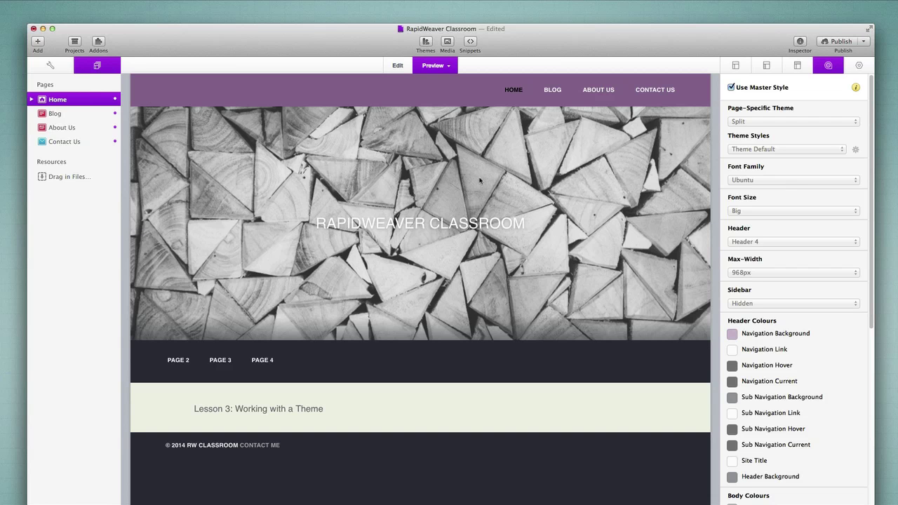
pyautogui.click(85, 113)
pyautogui.click(83, 132)
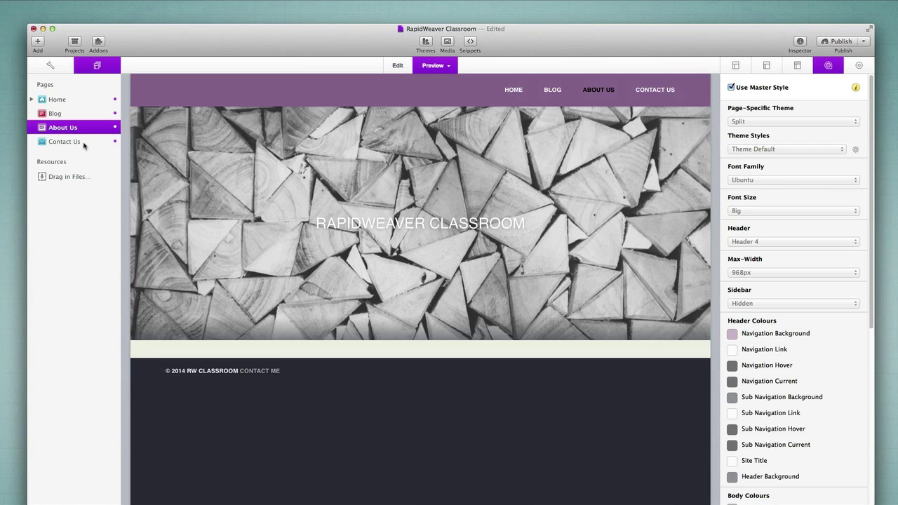
pyautogui.click(84, 143)
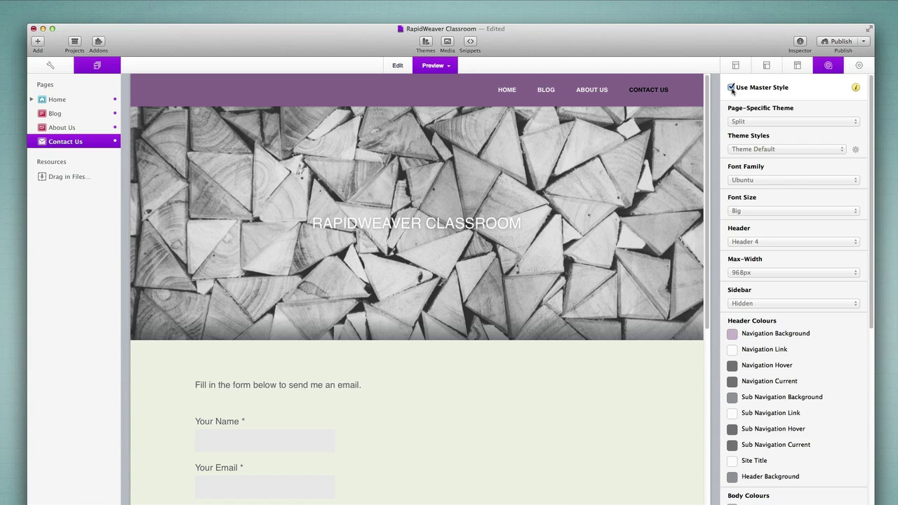
pyautogui.click(64, 67)
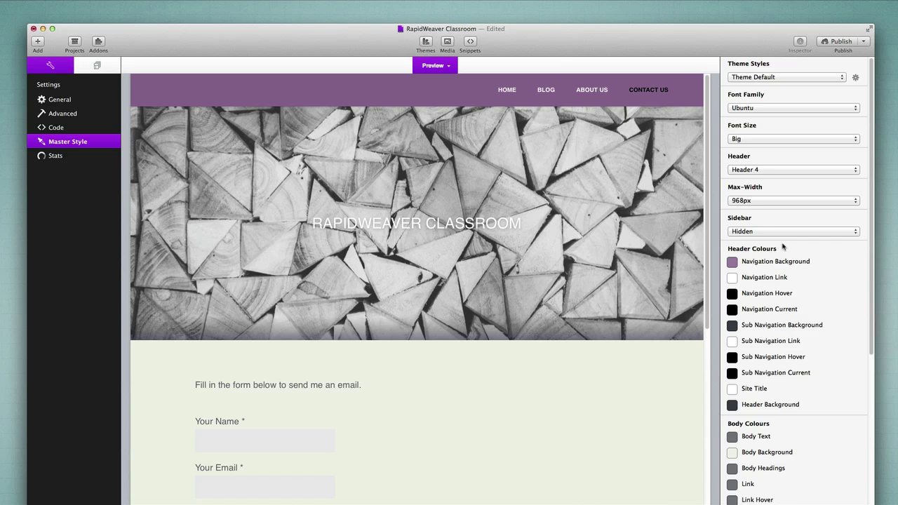
pyautogui.click(90, 71)
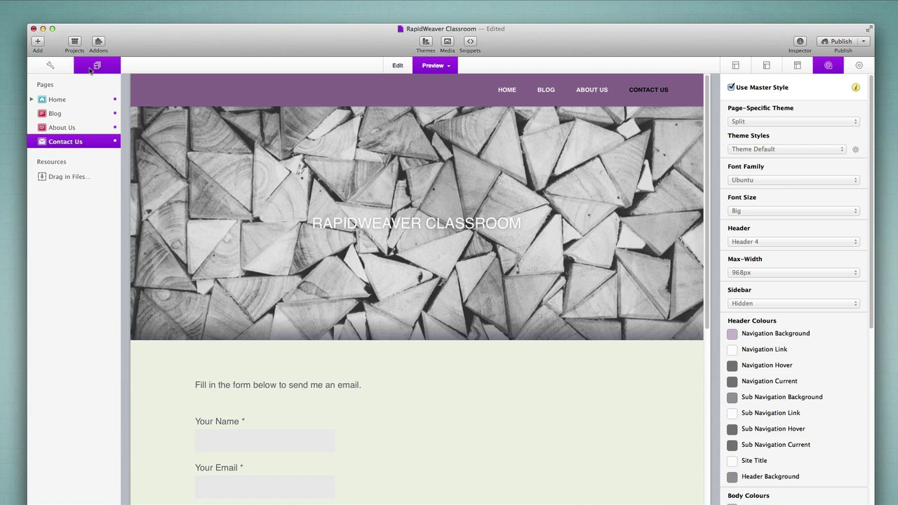
# Stop the Blog page from using the master style and set its sidebar to Display
pyautogui.click(56, 116)
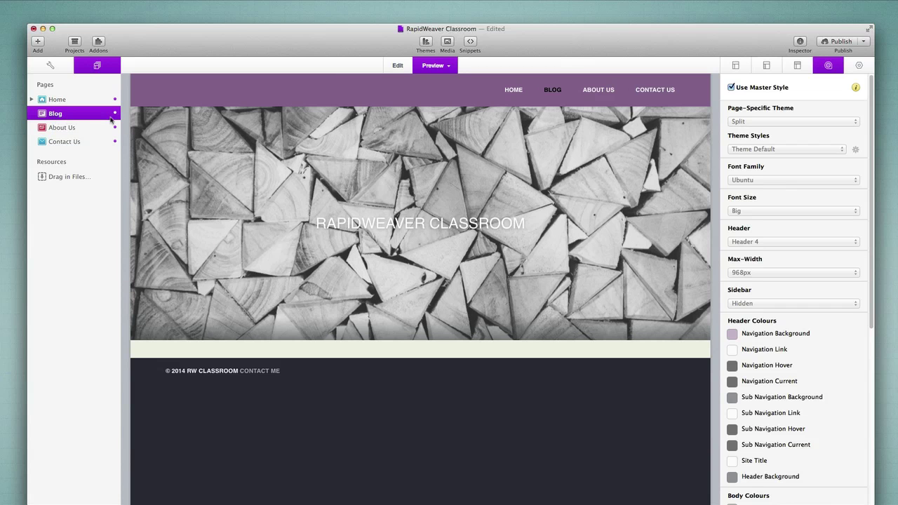
pyautogui.click(732, 87)
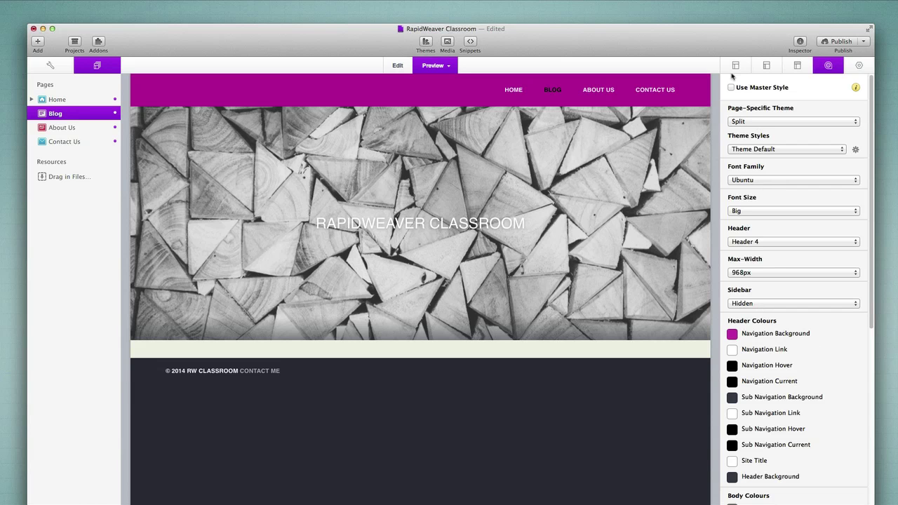
pyautogui.click(779, 303)
pyautogui.click(775, 313)
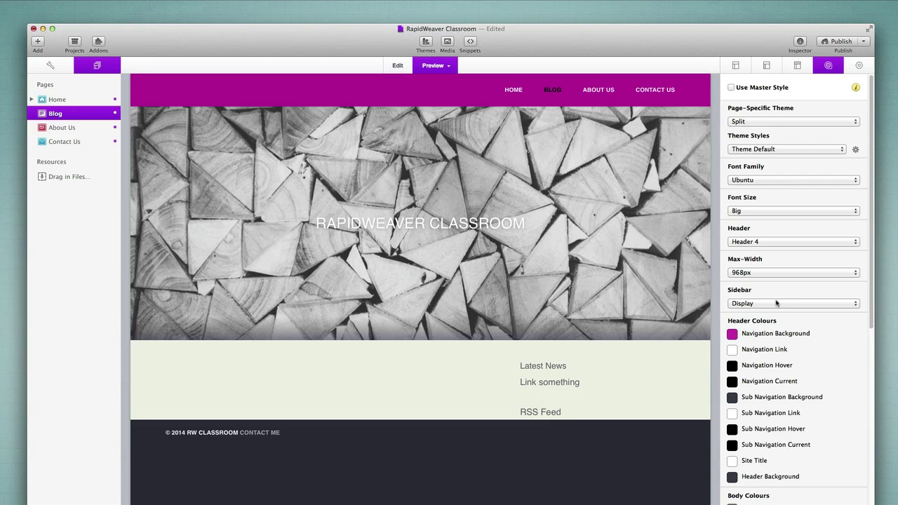
# Change the Blog page's navigation background to the saved muted purple colour
pyautogui.click(732, 334)
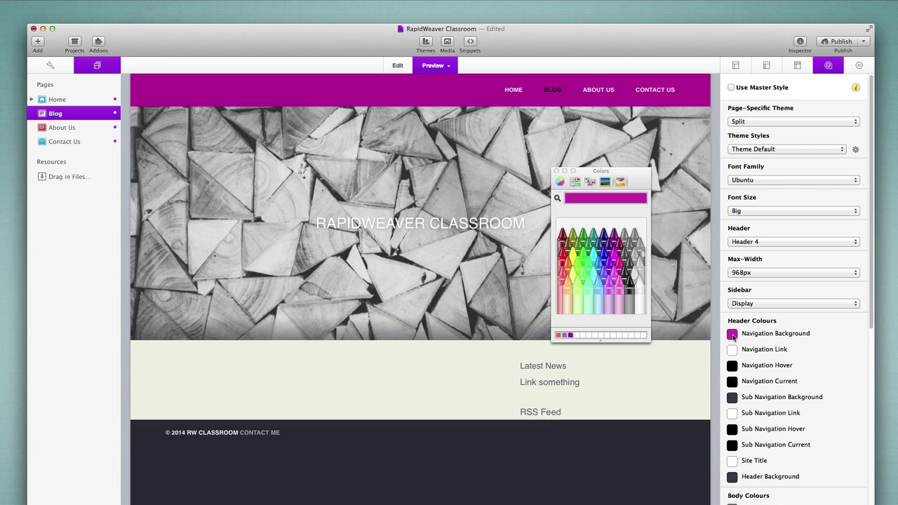
pyautogui.click(565, 335)
pyautogui.click(556, 170)
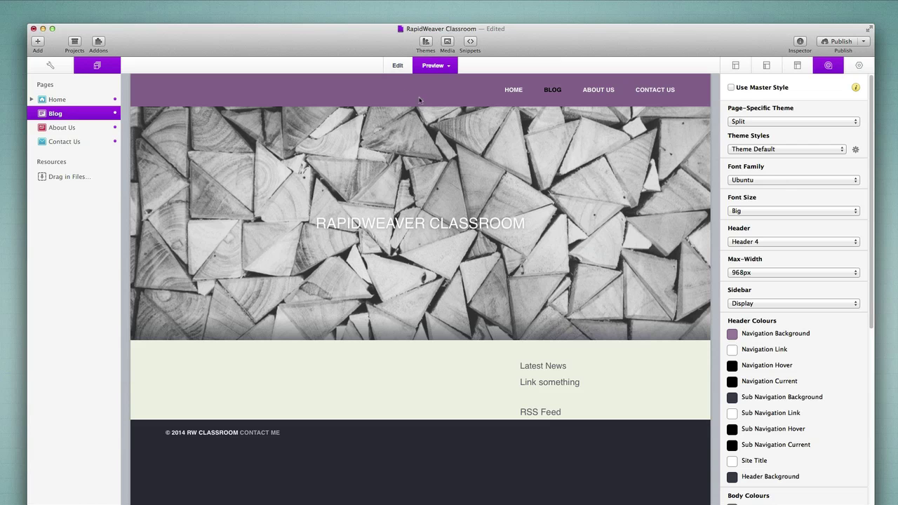
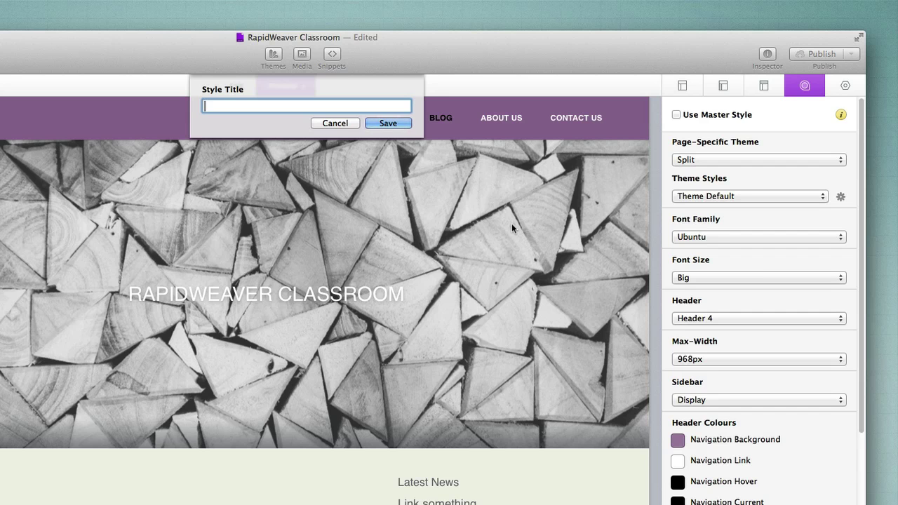
# Save the Blog page's style settings as a new theme style titled "Website with Sidebar"
pyautogui.write('Website with Sidebar')
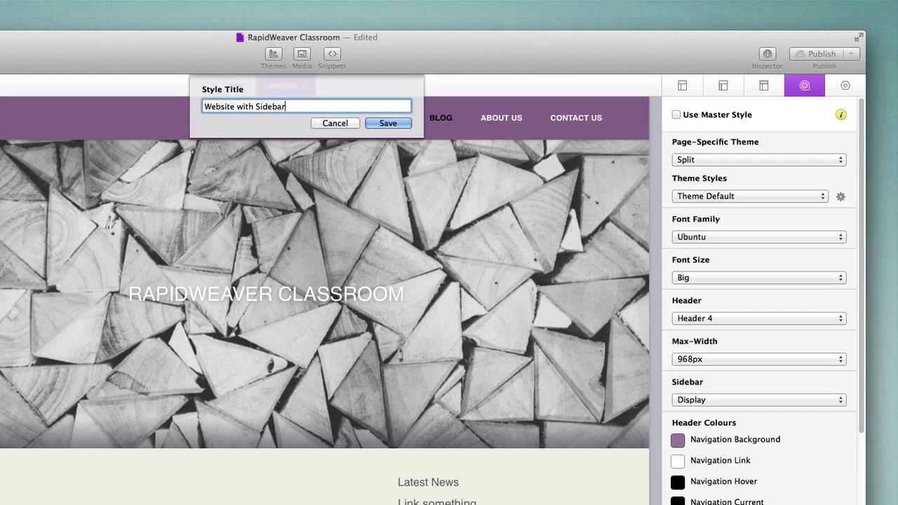
pyautogui.press('Return')
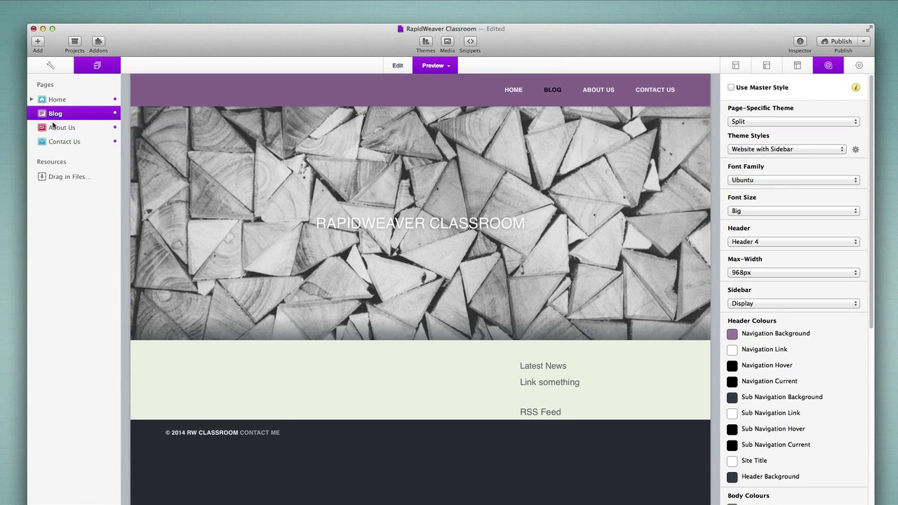
# Apply the "Website with Sidebar" theme style to the About Us page
pyautogui.click(54, 127)
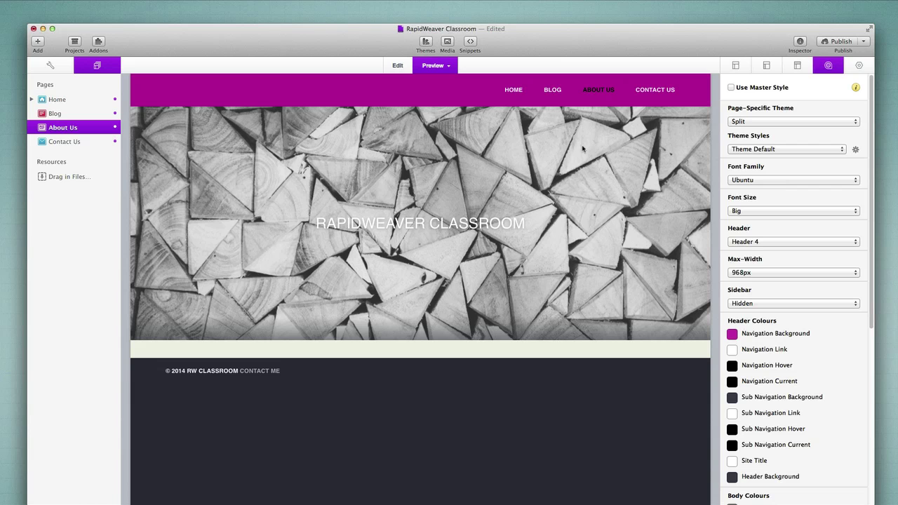
pyautogui.click(778, 149)
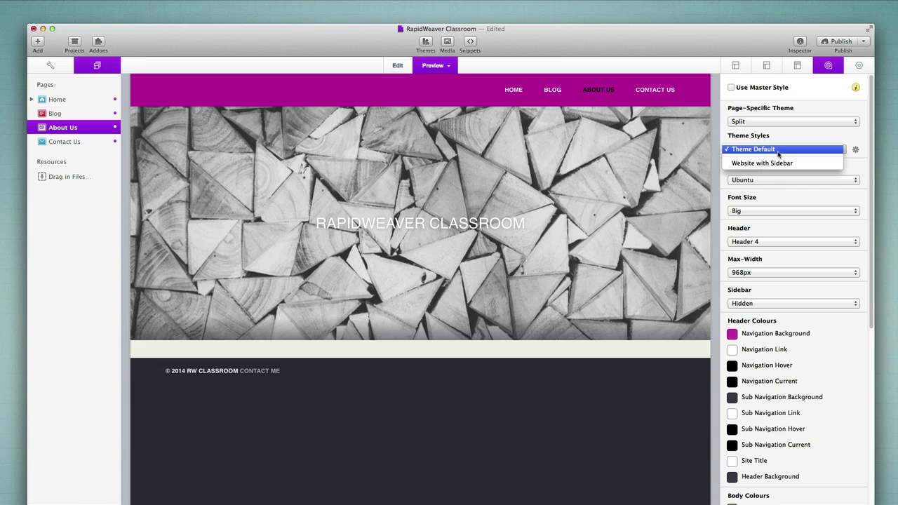
pyautogui.click(785, 165)
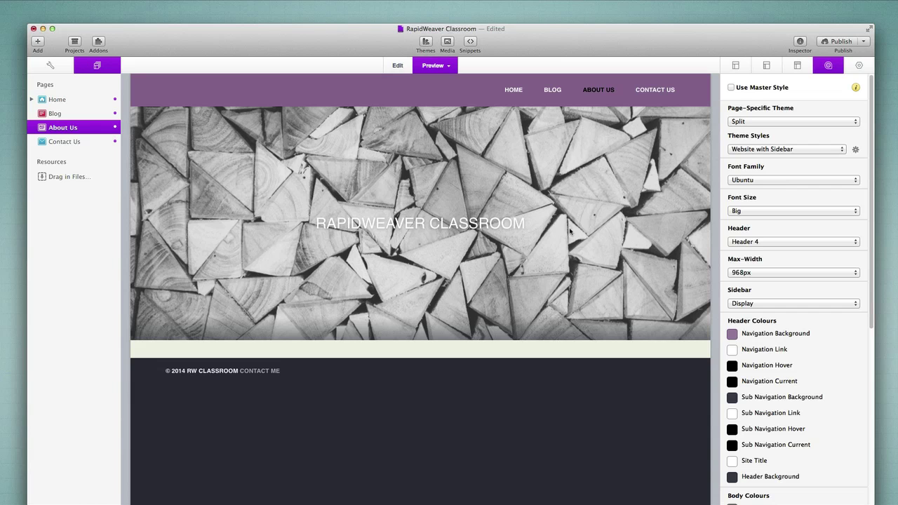
# Preview the Blog and Home pages and compare their style settings
pyautogui.click(70, 113)
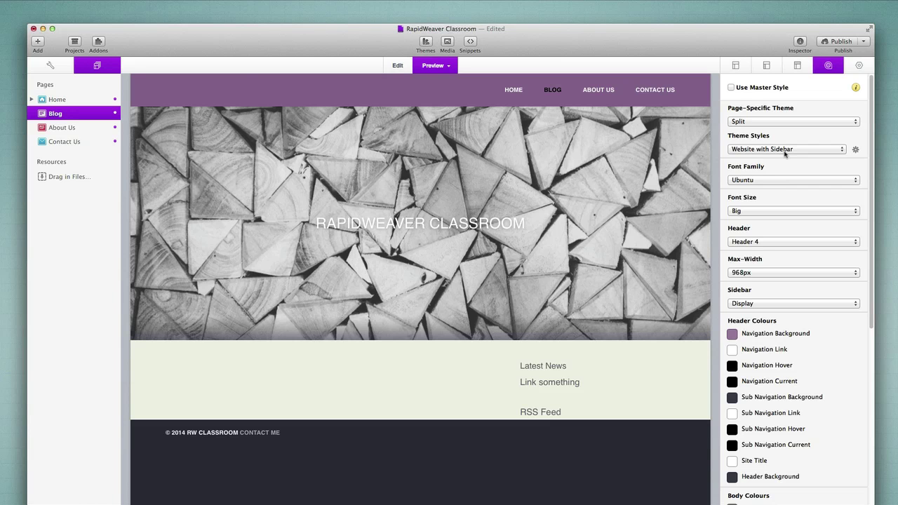
pyautogui.click(58, 104)
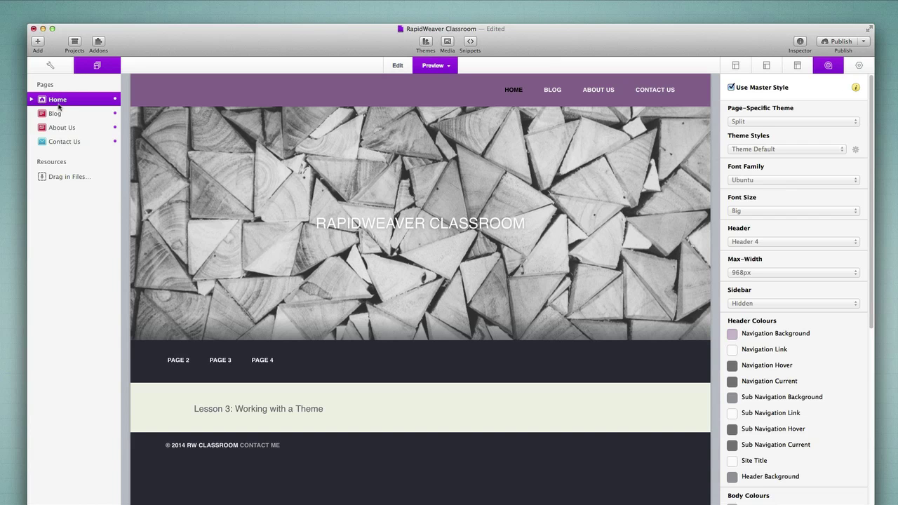
pyautogui.click(60, 115)
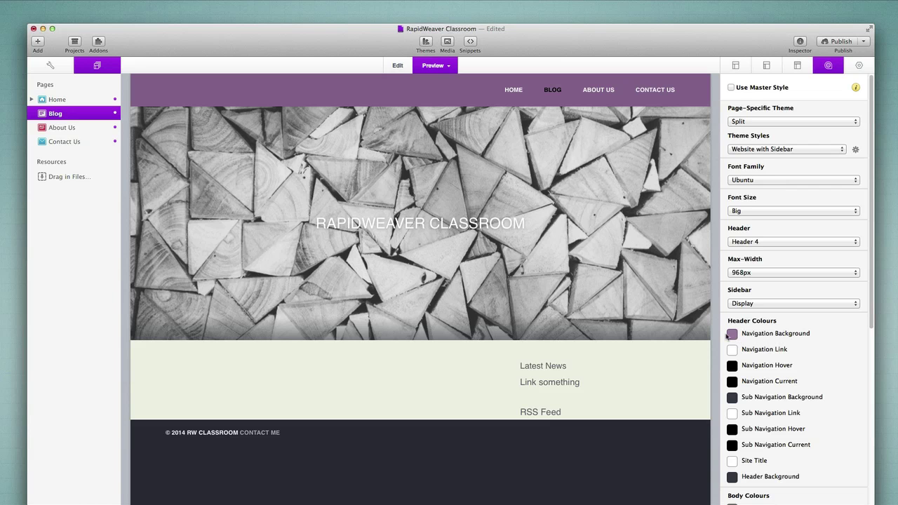
# Open the Blog page's navigation background colour for editing and pick a light golden brown on the colour wheel
pyautogui.click(732, 336)
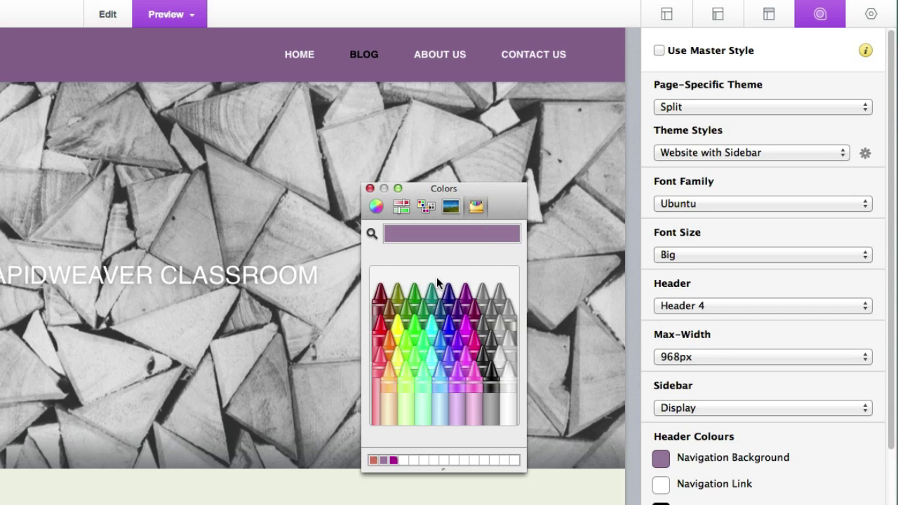
pyautogui.click(443, 206)
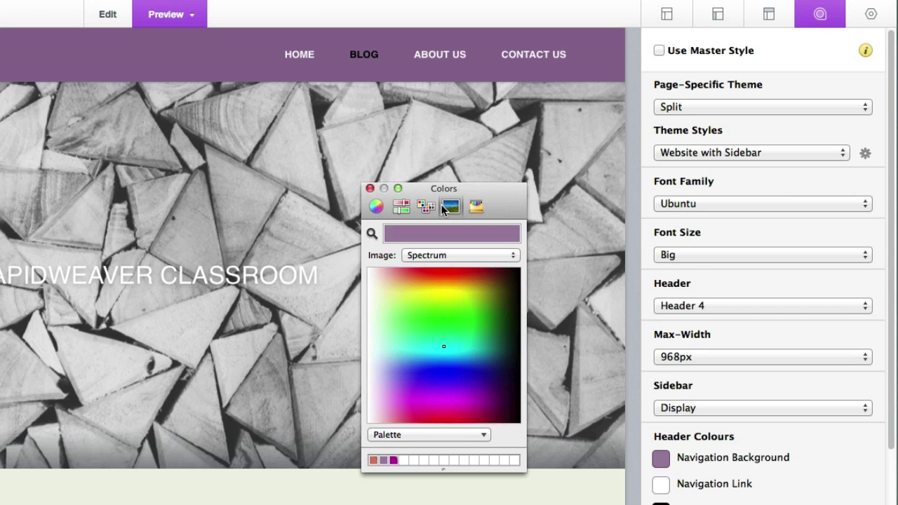
pyautogui.click(424, 207)
pyautogui.click(376, 207)
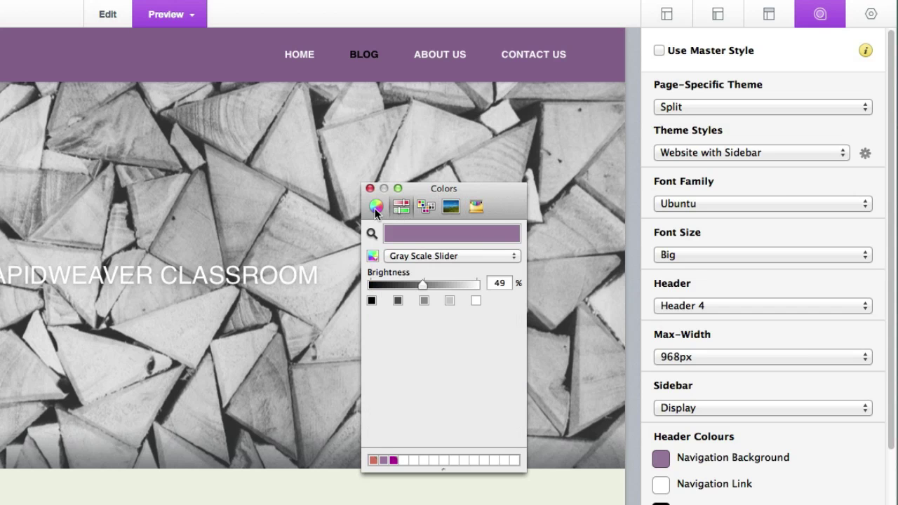
pyautogui.click(375, 210)
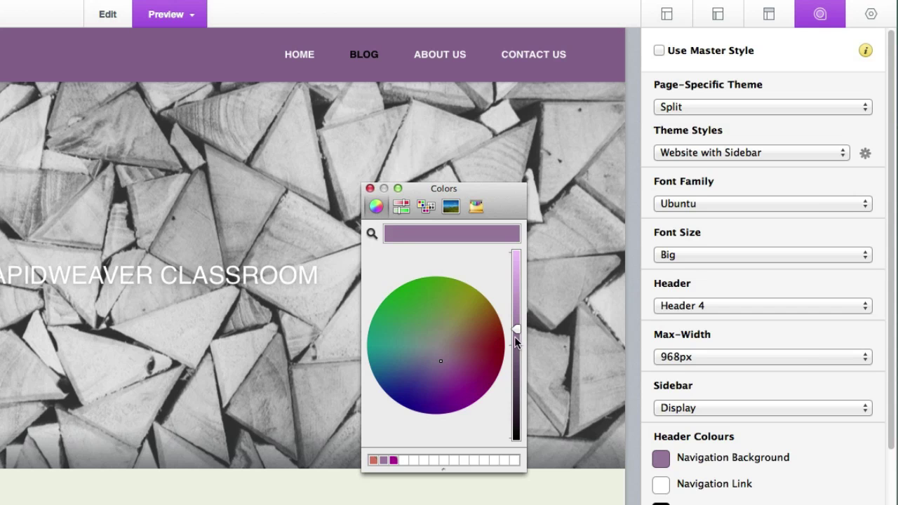
pyautogui.moveTo(517, 324); pyautogui.dragTo(516, 294)
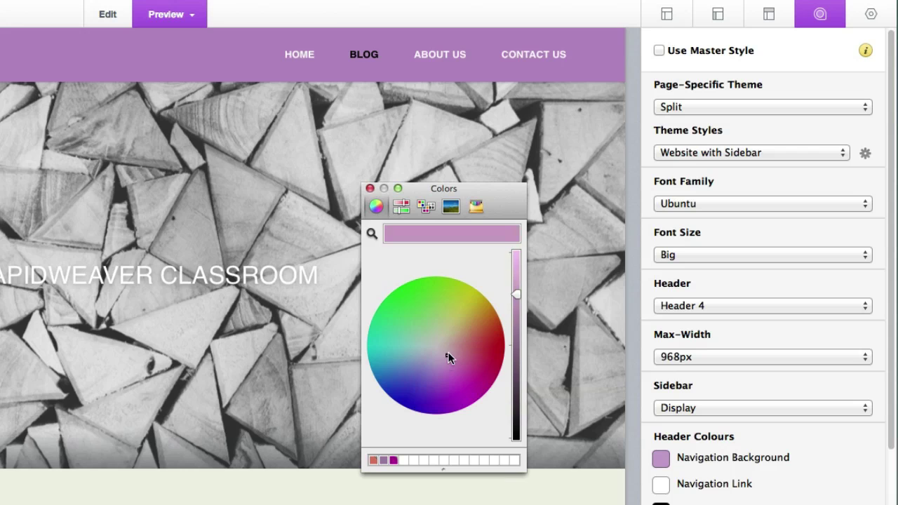
pyautogui.moveTo(468, 321); pyautogui.dragTo(472, 315)
# Store the golden brown in the fourth saved colour swatch, and expand the swatch area and collapse it to one row
pyautogui.moveTo(432, 230); pyautogui.dragTo(430, 271)
pyautogui.moveTo(417, 411); pyautogui.dragTo(405, 462)
pyautogui.moveTo(402, 460); pyautogui.dragTo(402, 438)
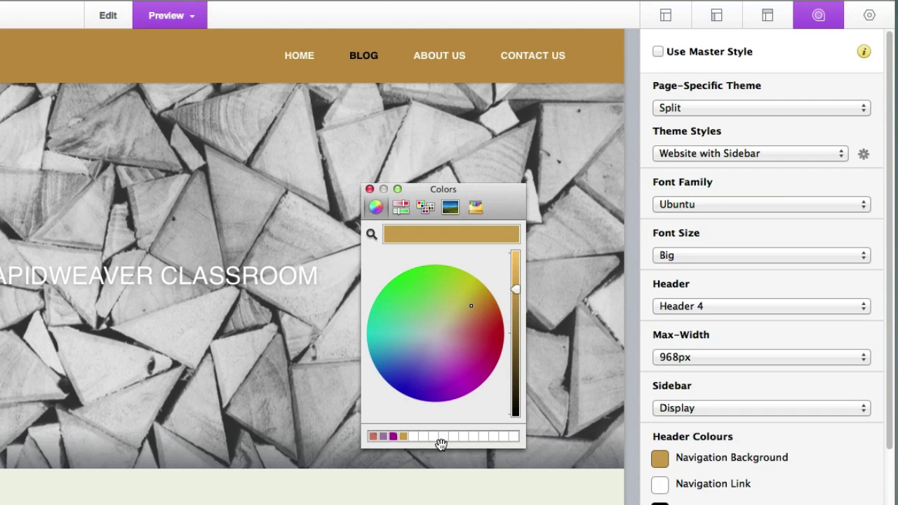
pyautogui.moveTo(440, 444); pyautogui.dragTo(440, 504)
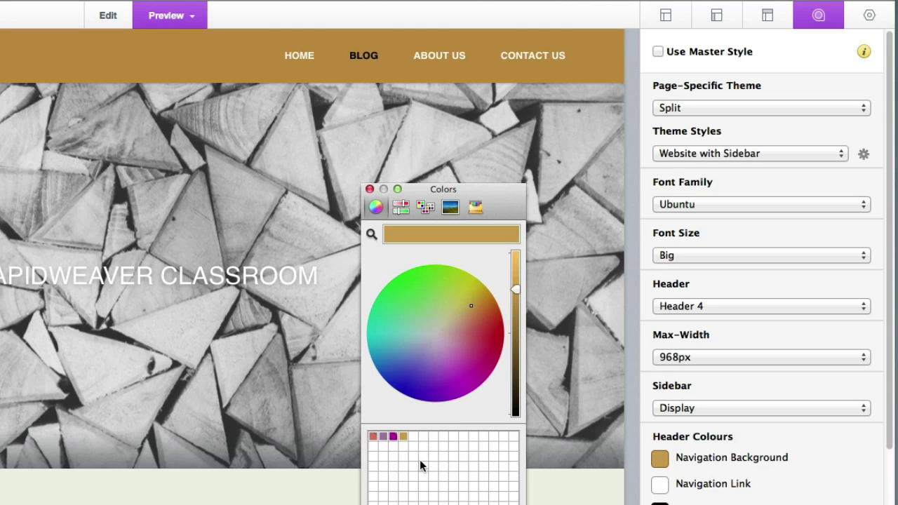
pyautogui.moveTo(449, 504); pyautogui.dragTo(448, 444)
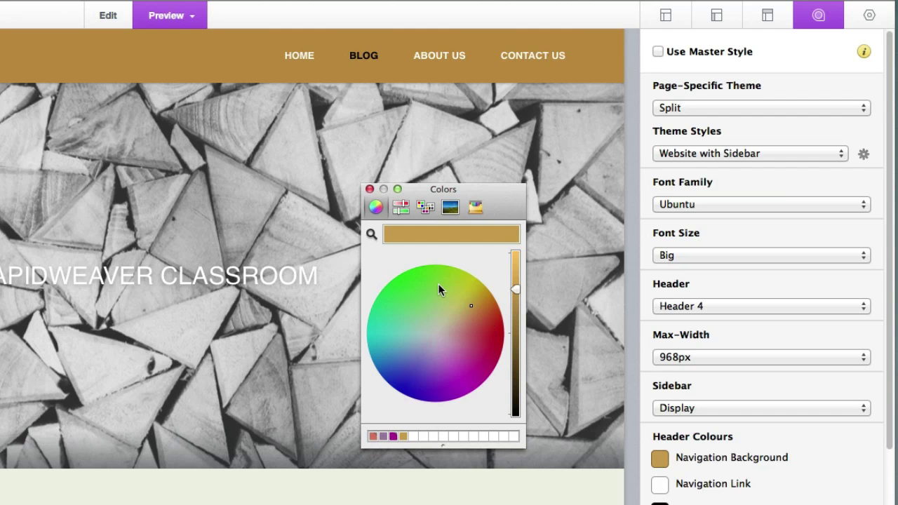
# Set the navigation background to the Snow crayon and overwrite the golden brown swatch with white
pyautogui.click(474, 206)
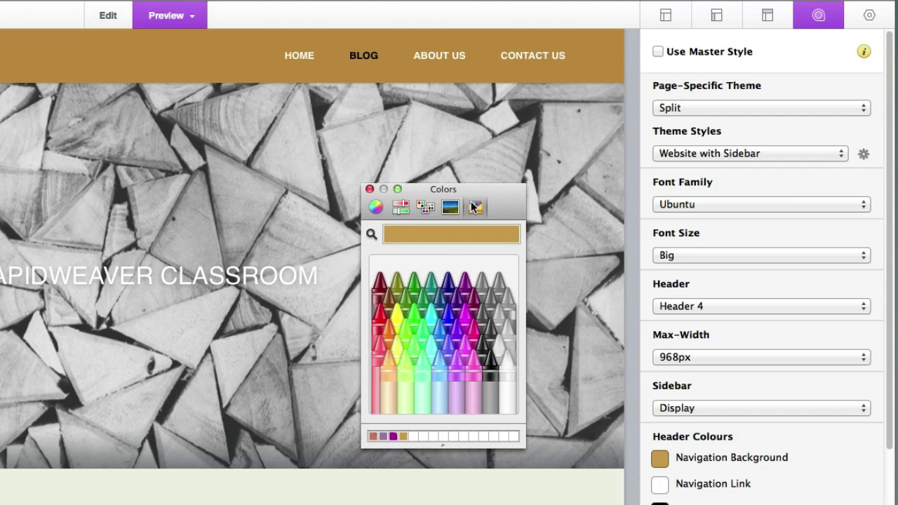
pyautogui.click(505, 361)
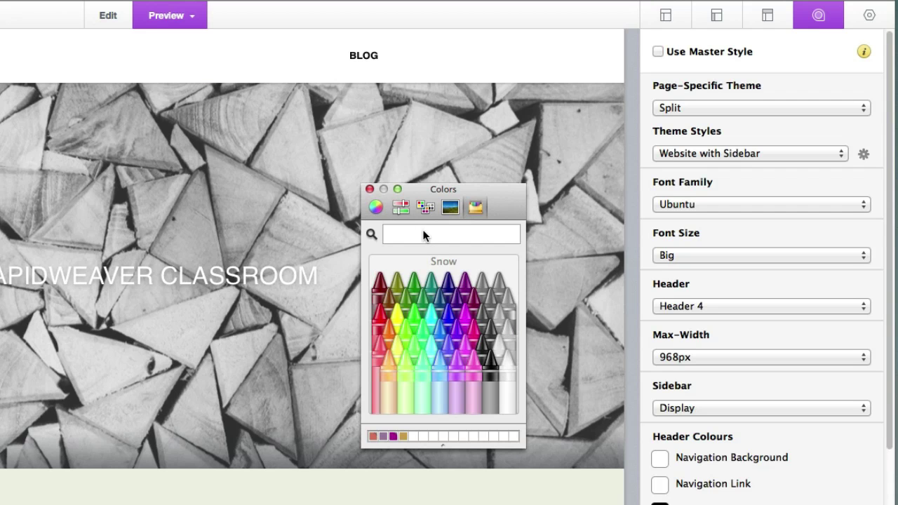
pyautogui.moveTo(423, 235); pyautogui.dragTo(424, 237)
pyautogui.moveTo(424, 270); pyautogui.dragTo(403, 436)
# Create a new colour palette and rename it "RapidWeaver Classroom"
pyautogui.click(424, 210)
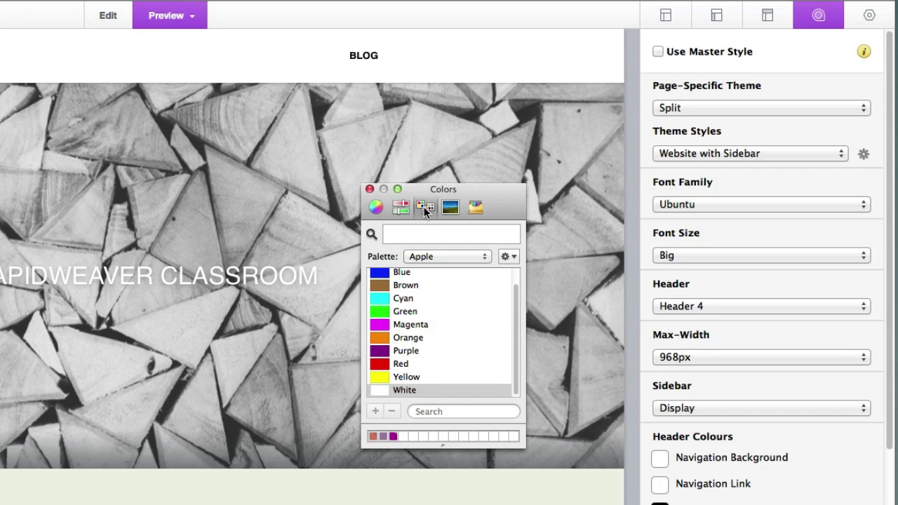
pyautogui.click(515, 256)
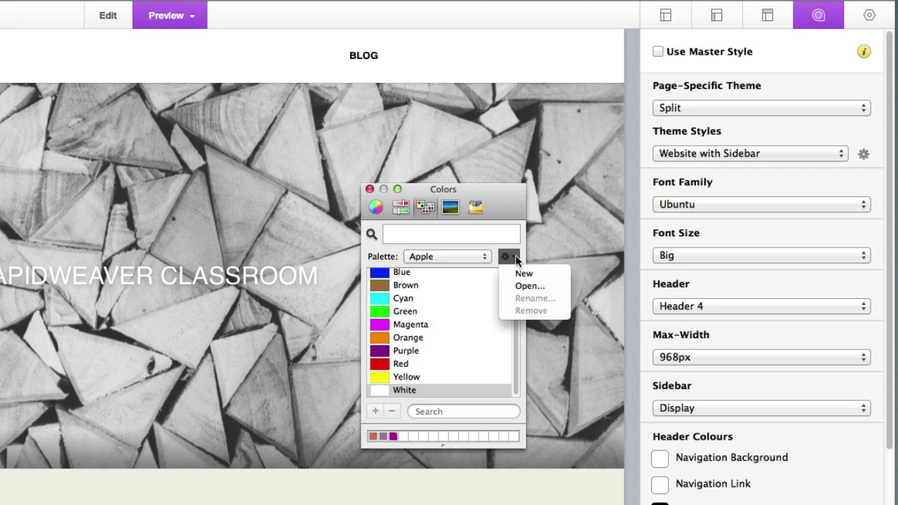
pyautogui.click(516, 275)
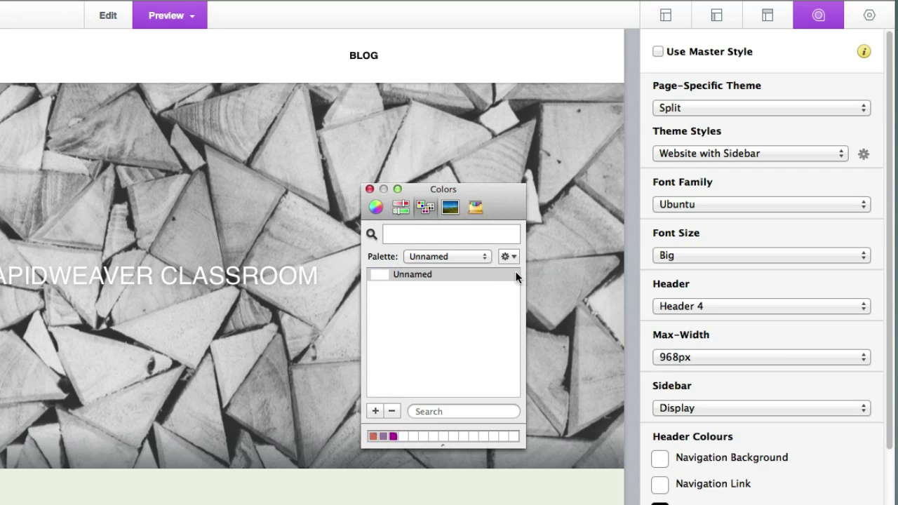
pyautogui.click(469, 256)
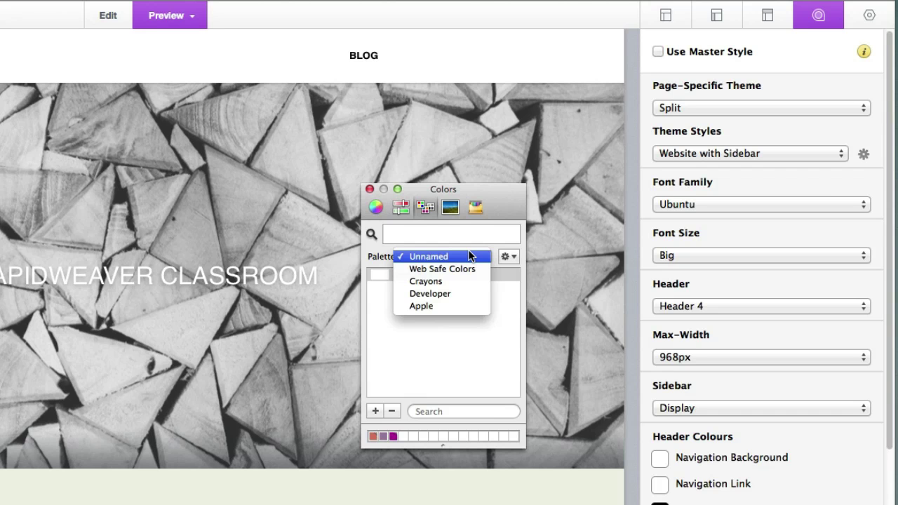
pyautogui.click(504, 251)
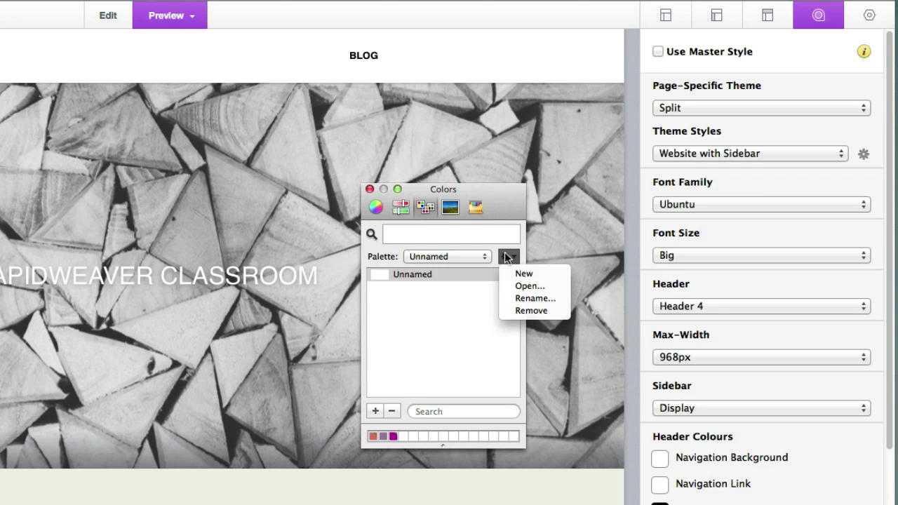
pyautogui.click(518, 300)
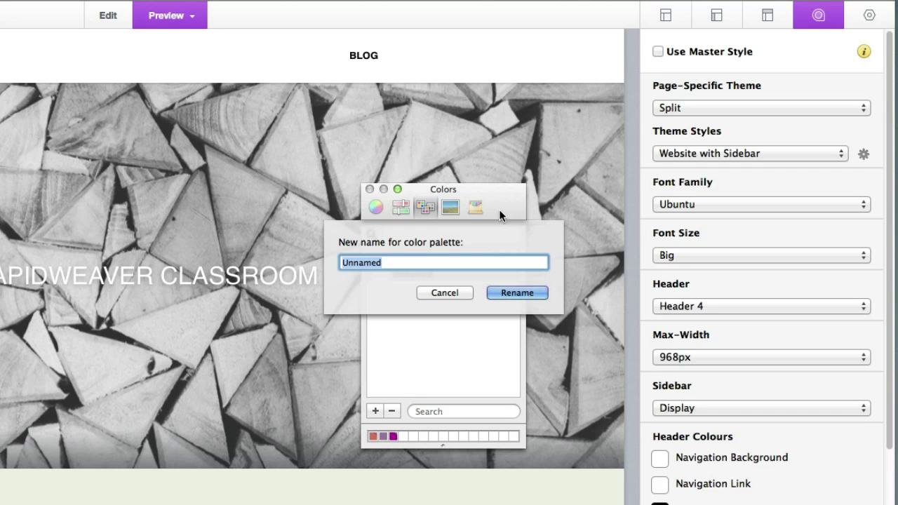
pyautogui.write('RapidWeaver Classroom')
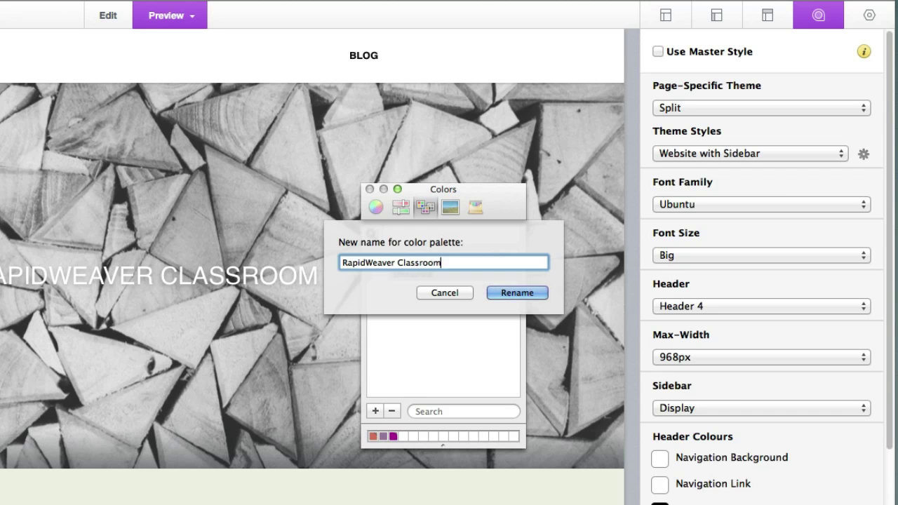
pyautogui.press('Return')
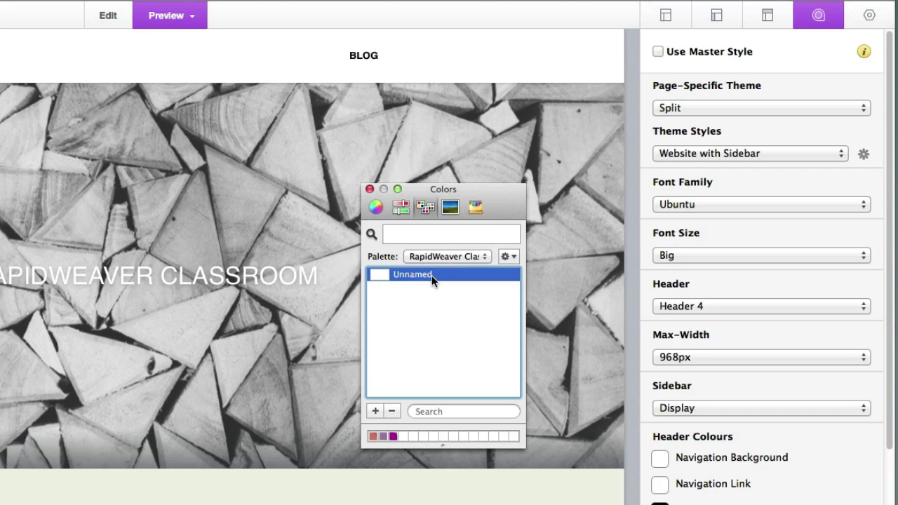
# Add the saved muted purple to the RapidWeaver Classroom palette and name it "Navigation Menu Background"
pyautogui.click(382, 436)
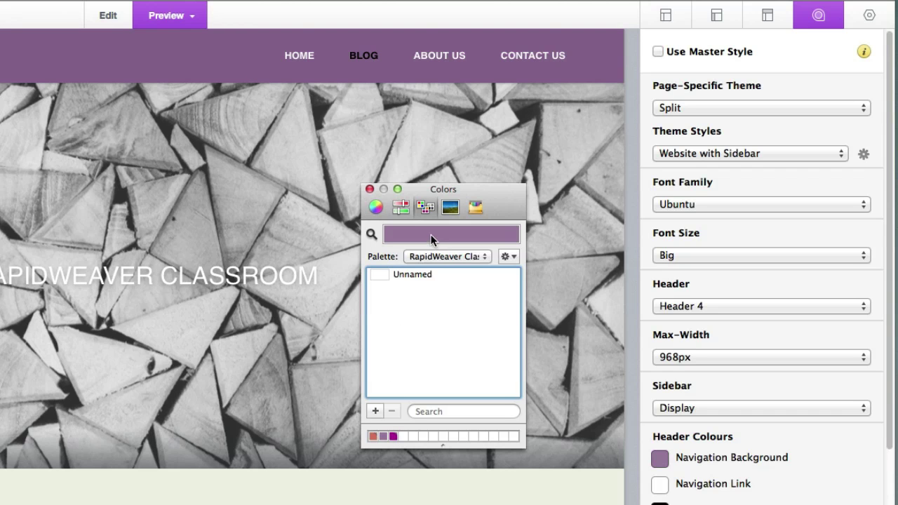
pyautogui.moveTo(430, 235); pyautogui.dragTo(389, 284)
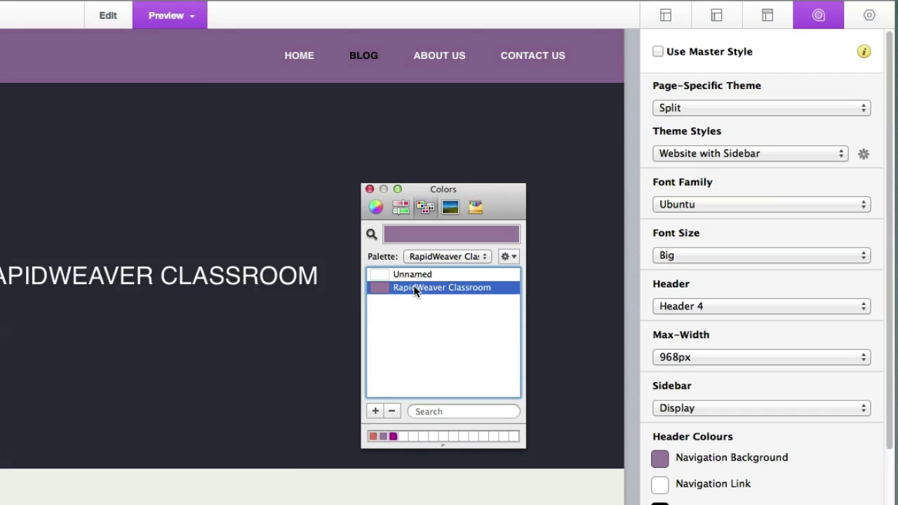
pyautogui.doubleClick(413, 286)
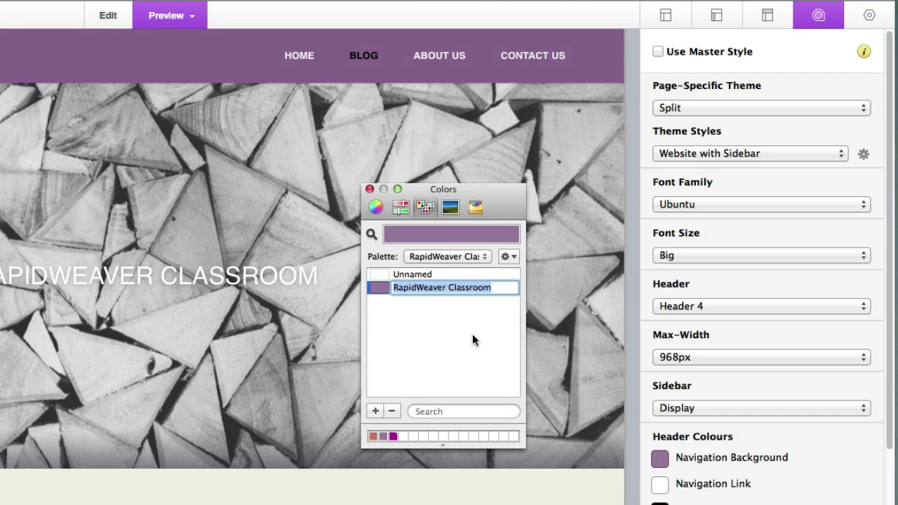
pyautogui.write('Navigati')
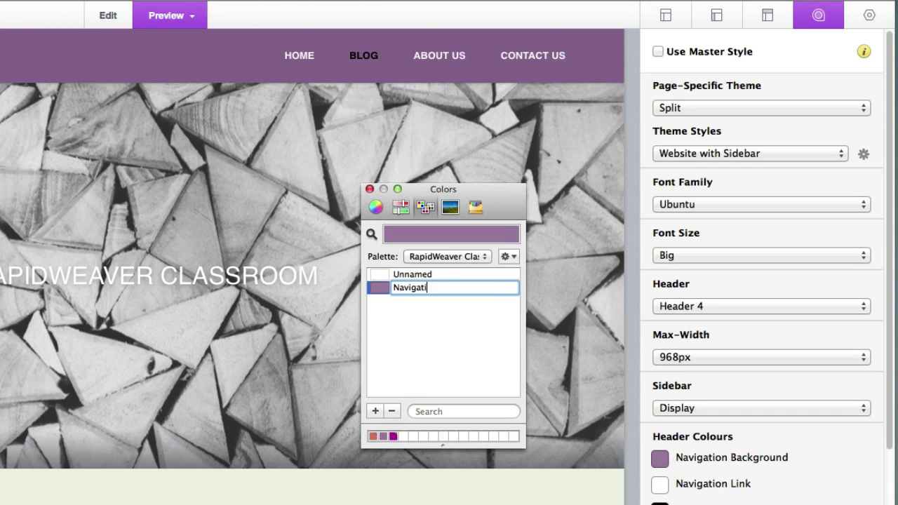
pyautogui.write('on Menu Background')
pyautogui.press('Return')
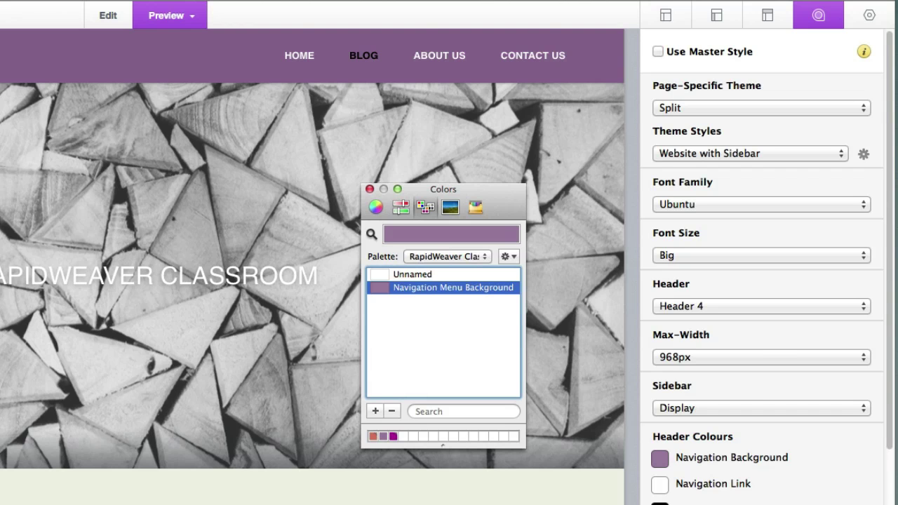
# Remove the unnamed white colour from the RapidWeaver Classroom palette
pyautogui.click(393, 275)
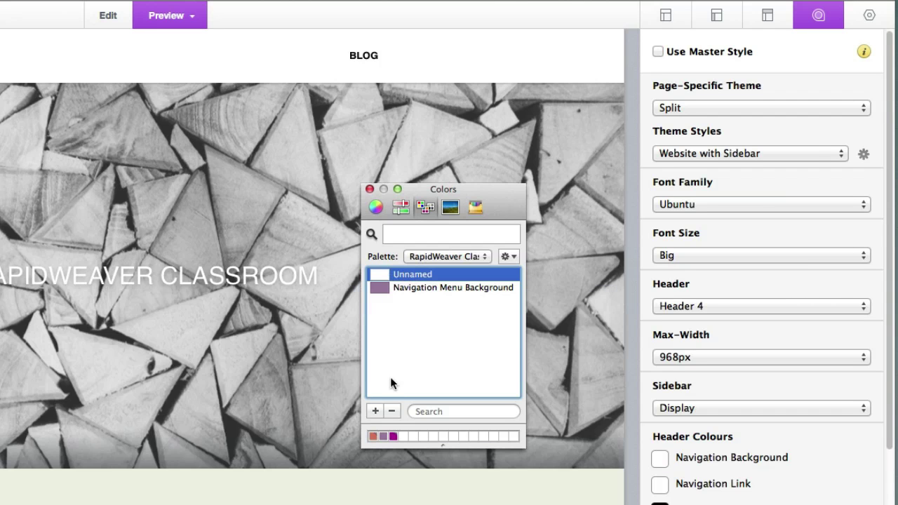
pyautogui.click(390, 410)
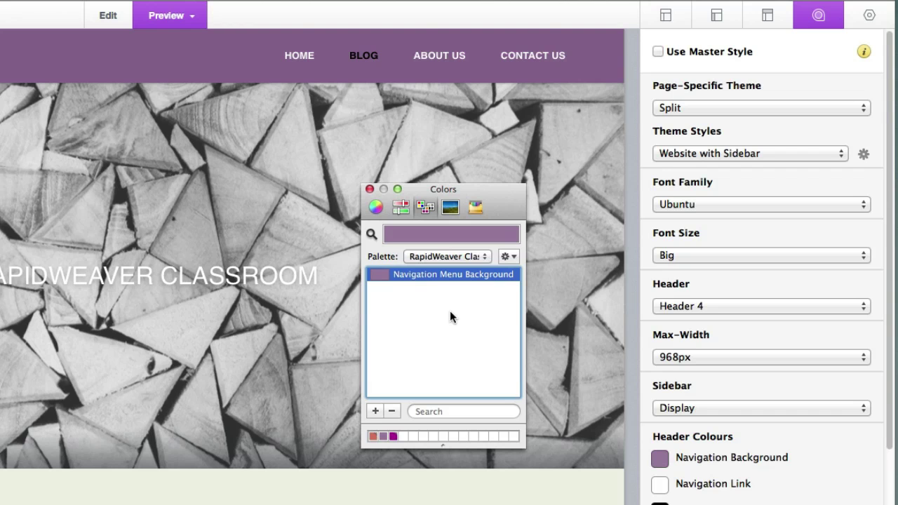
# Sample the page's pale green content background, add it to the RapidWeaver Classroom palette and name it "Content Background"
pyautogui.click(371, 234)
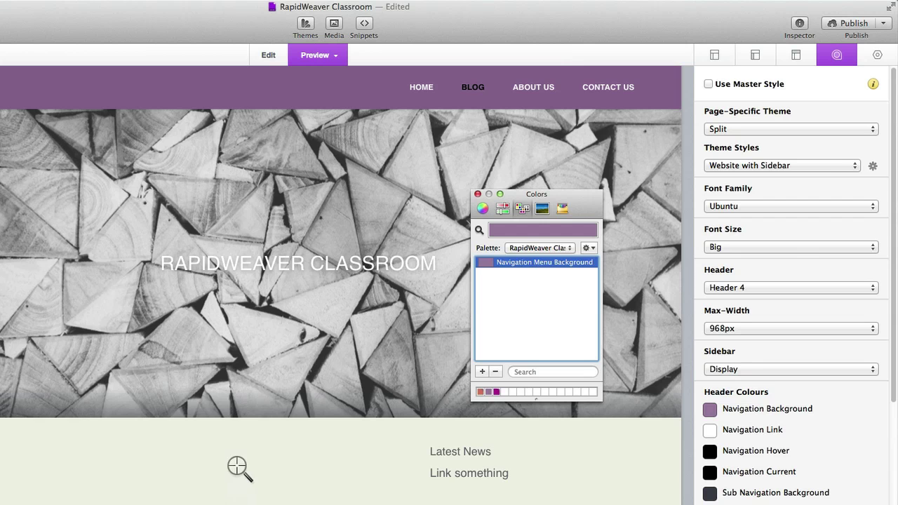
pyautogui.click(237, 467)
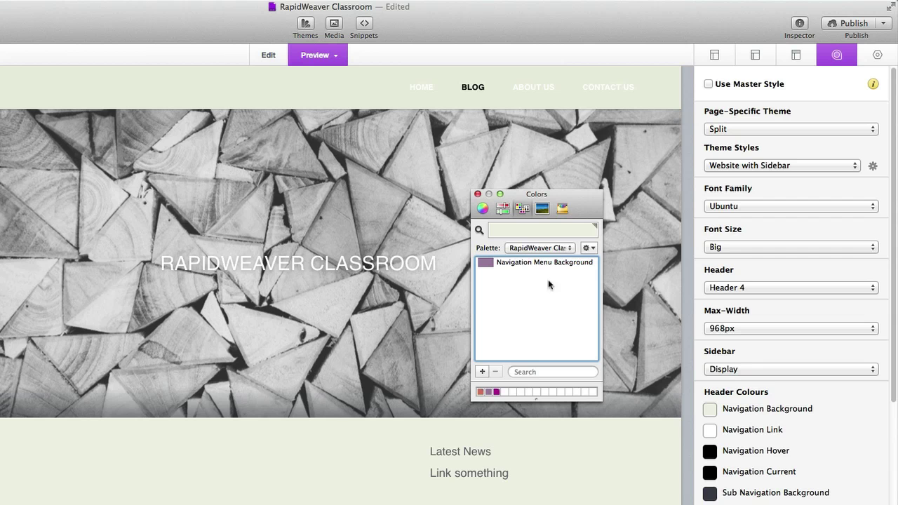
pyautogui.moveTo(521, 228); pyautogui.dragTo(508, 272)
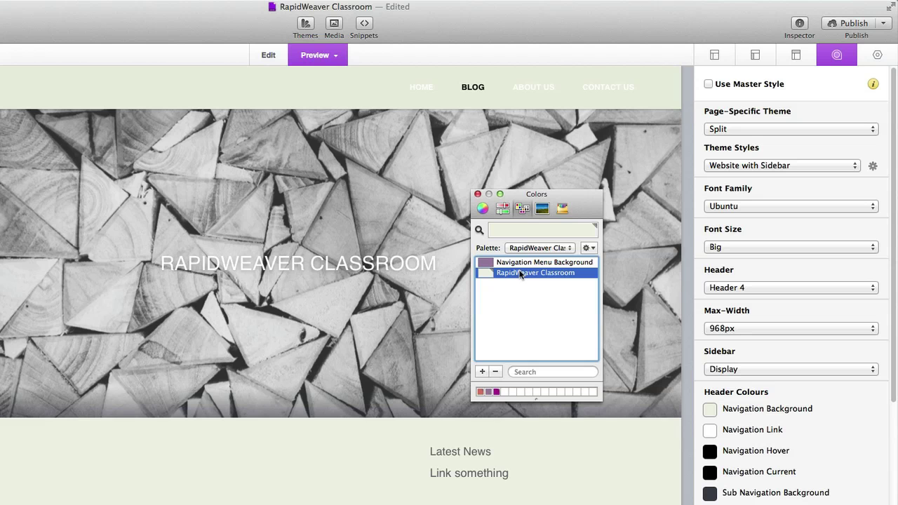
pyautogui.click(520, 273)
pyautogui.write('Content ')
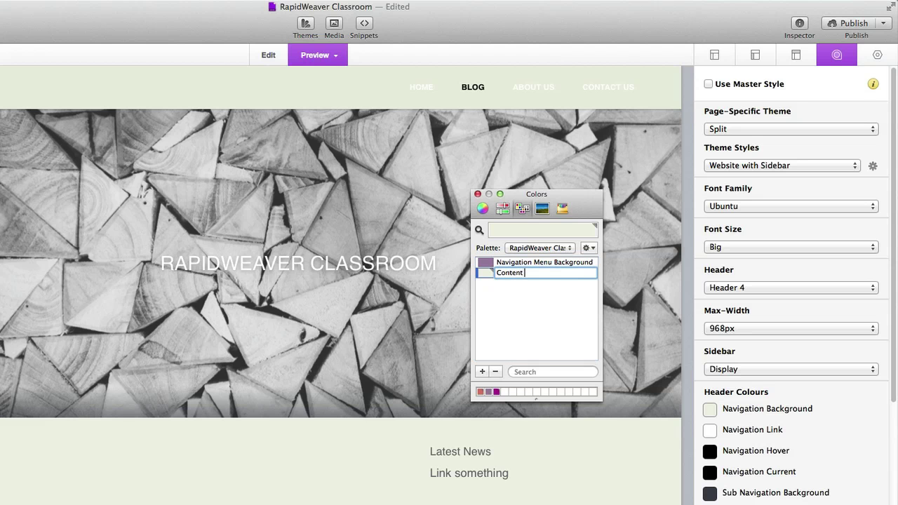
pyautogui.write('Background')
pyautogui.press('Return')
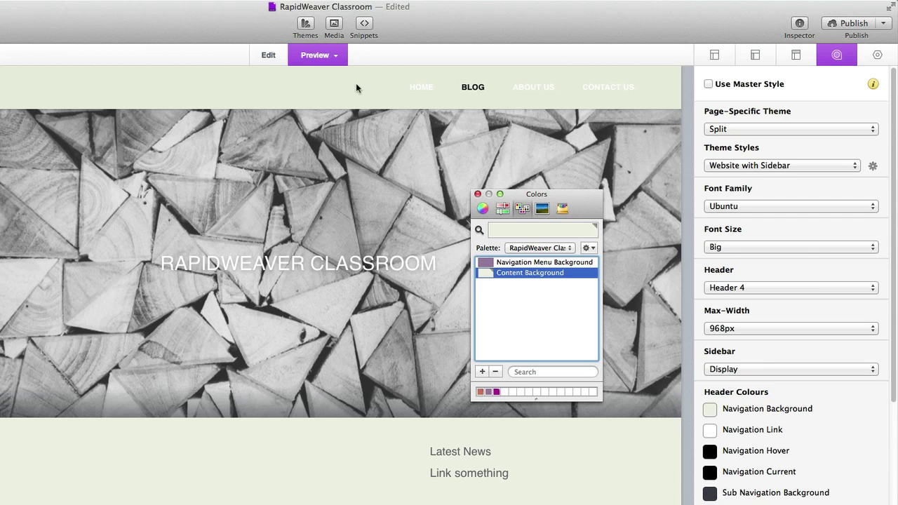
# Reapply the palette's Navigation Menu Background colour to the navigation background and close the colour picker
pyautogui.click(487, 264)
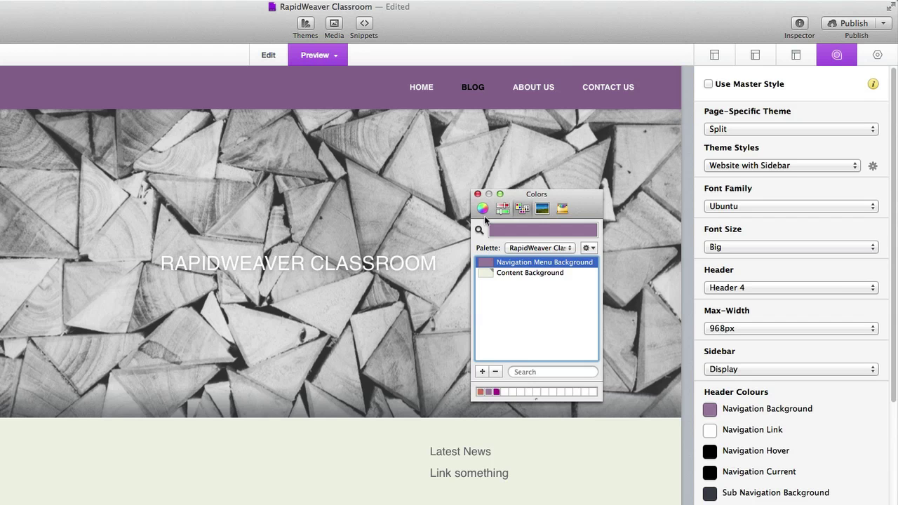
pyautogui.click(478, 194)
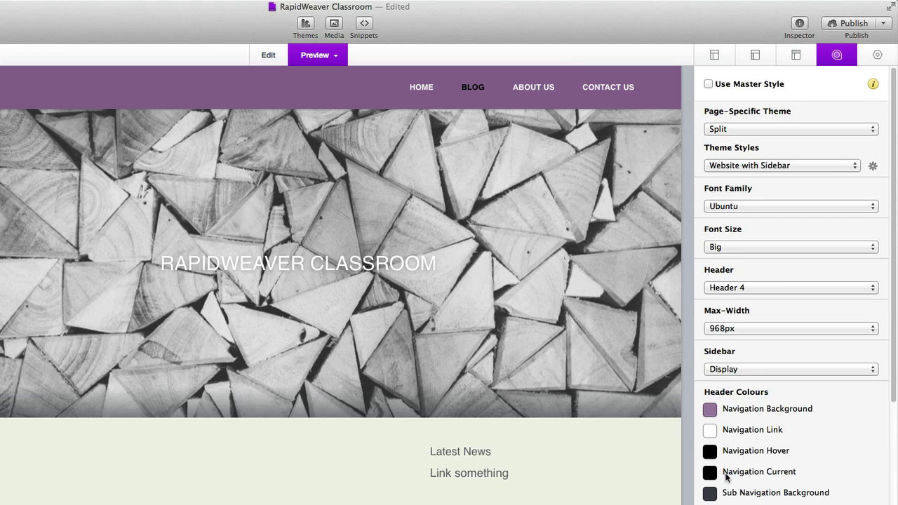
# Try the saved magenta swatch on the navigation background, and restore the palette's Navigation Menu Background colour
pyautogui.click(709, 411)
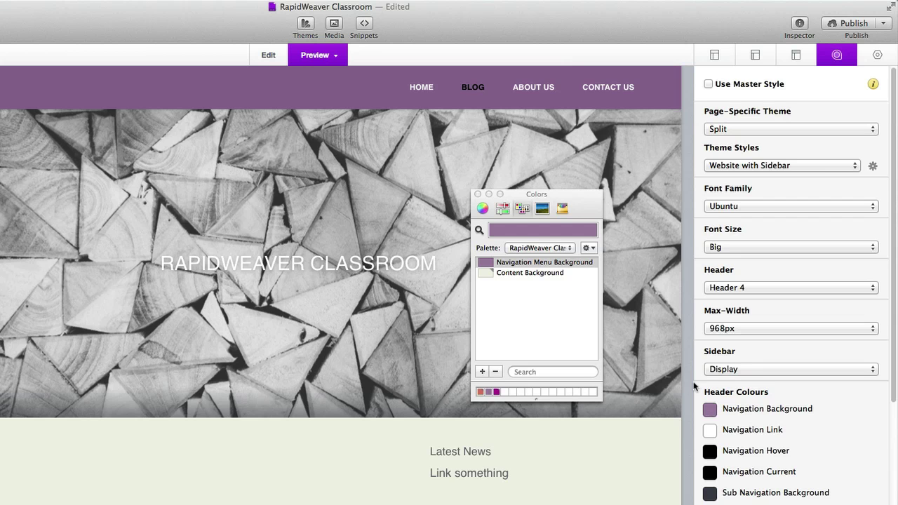
pyautogui.click(495, 392)
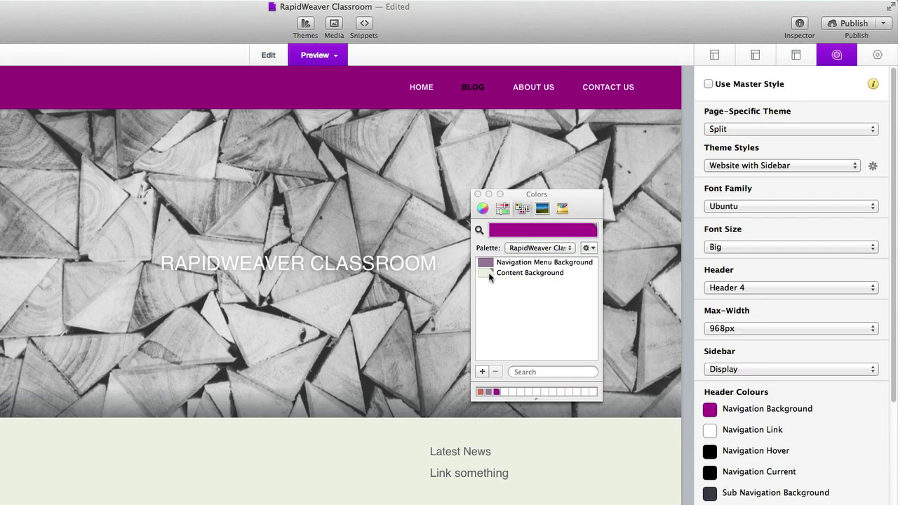
pyautogui.click(491, 264)
pyautogui.click(477, 195)
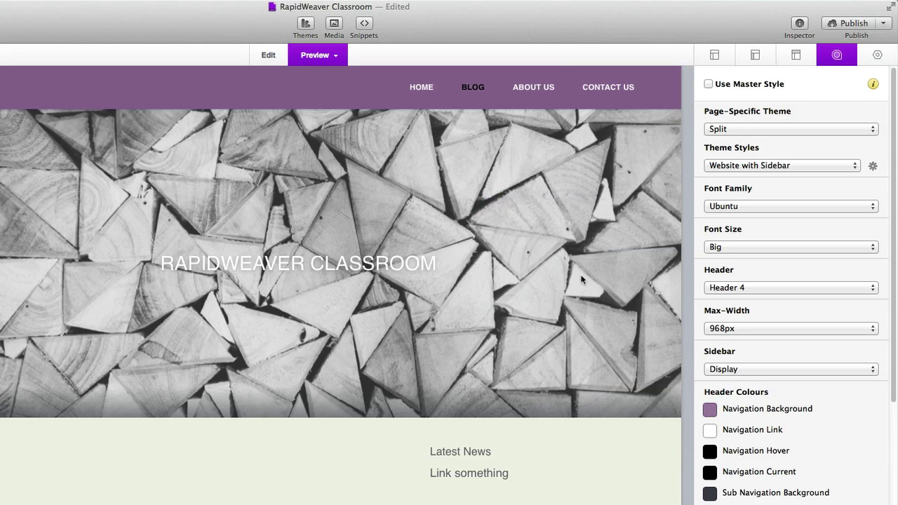
# Set the Body Text colour to the Tungsten crayon and close the colour picker
pyautogui.scroll(-4, 849, 496)
pyautogui.scroll(-4, 848, 495)
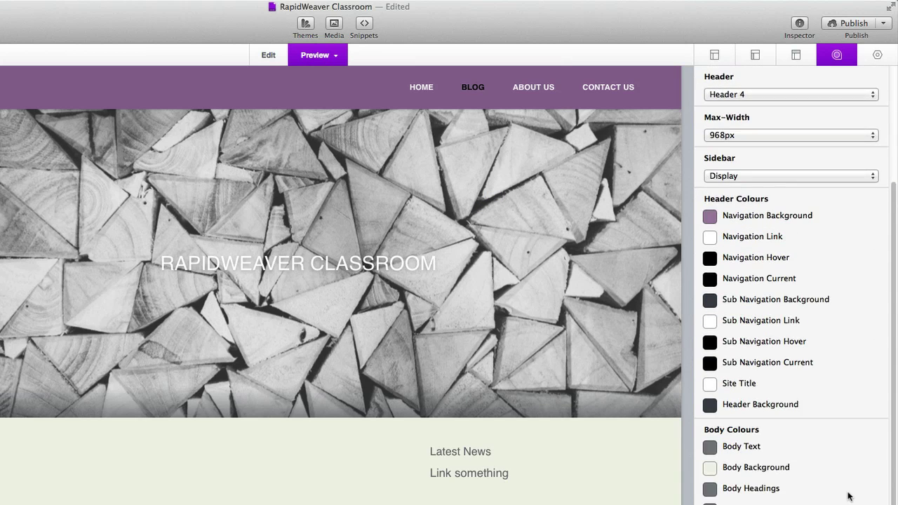
pyautogui.click(709, 409)
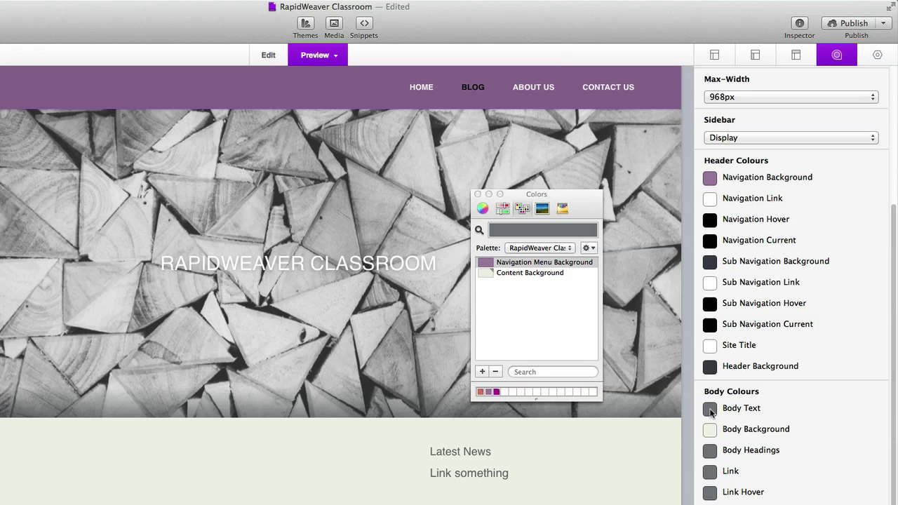
pyautogui.click(561, 209)
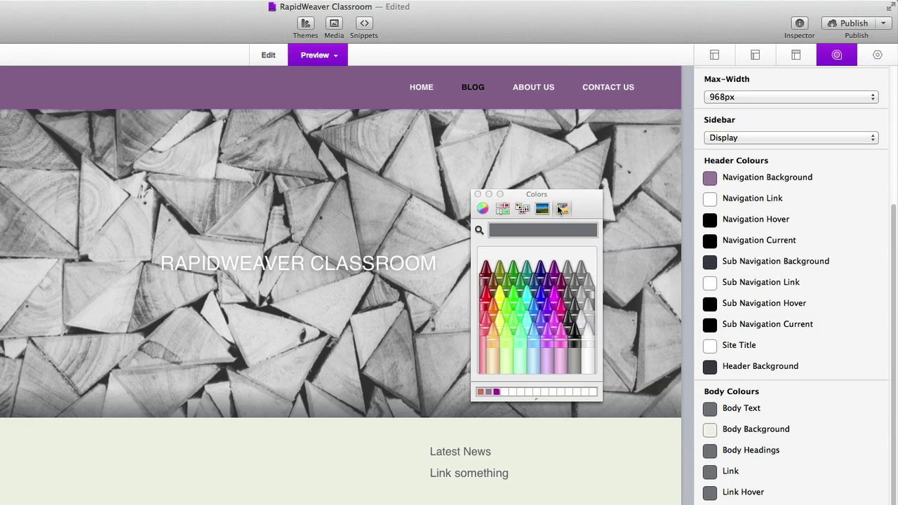
pyautogui.click(570, 302)
pyautogui.click(573, 308)
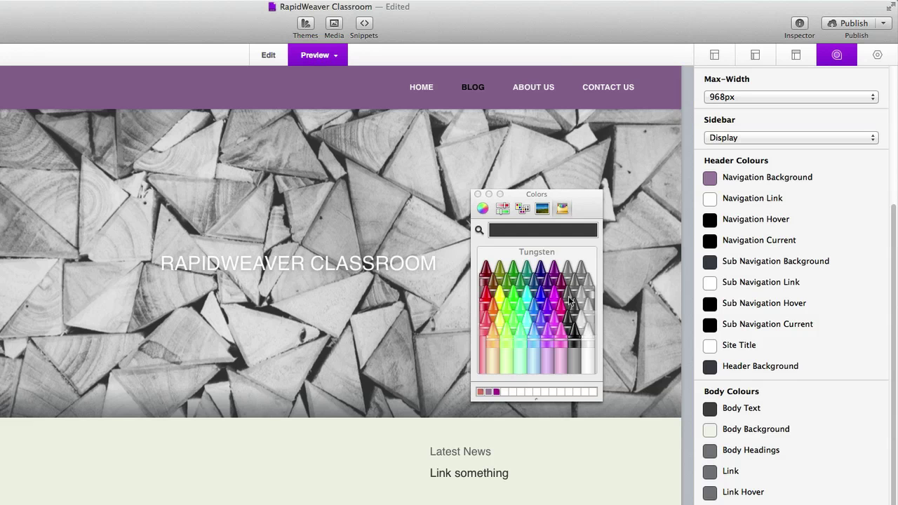
pyautogui.click(477, 194)
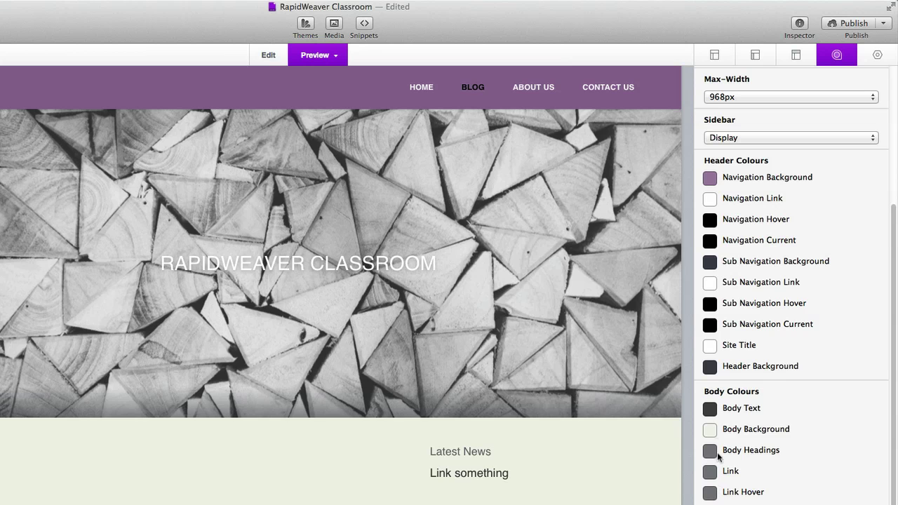
# Set the Body Background colour to the Snow crayon and close the colour picker
pyautogui.click(710, 429)
pyautogui.click(587, 355)
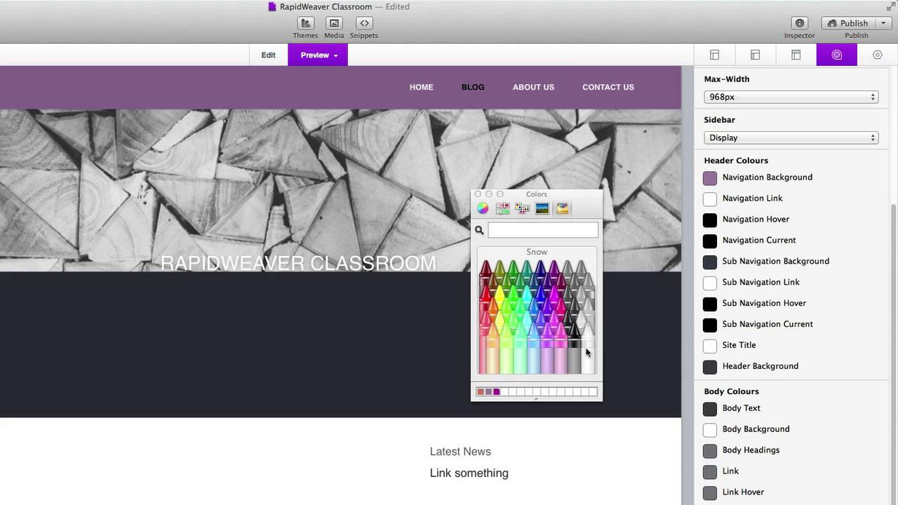
pyautogui.click(477, 194)
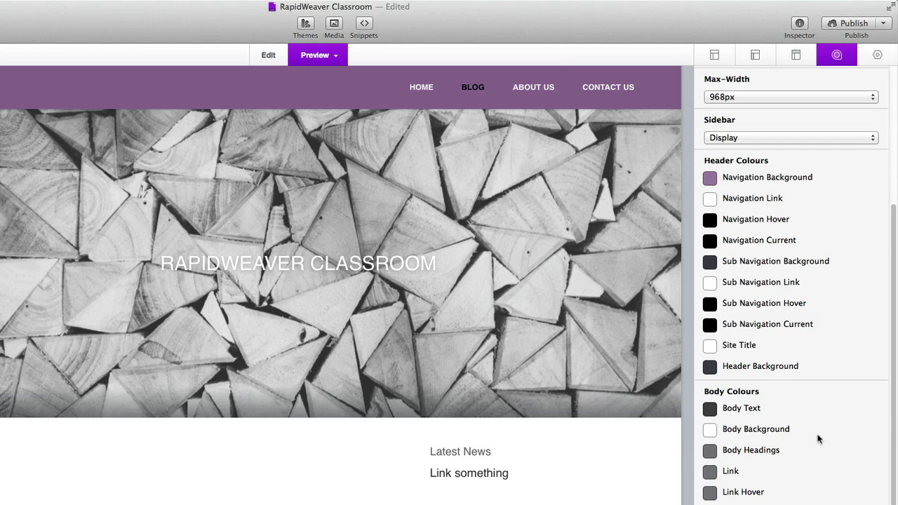
# View the save and revert options for the Website with Sidebar theme style without choosing either
pyautogui.scroll(5, 817, 438)
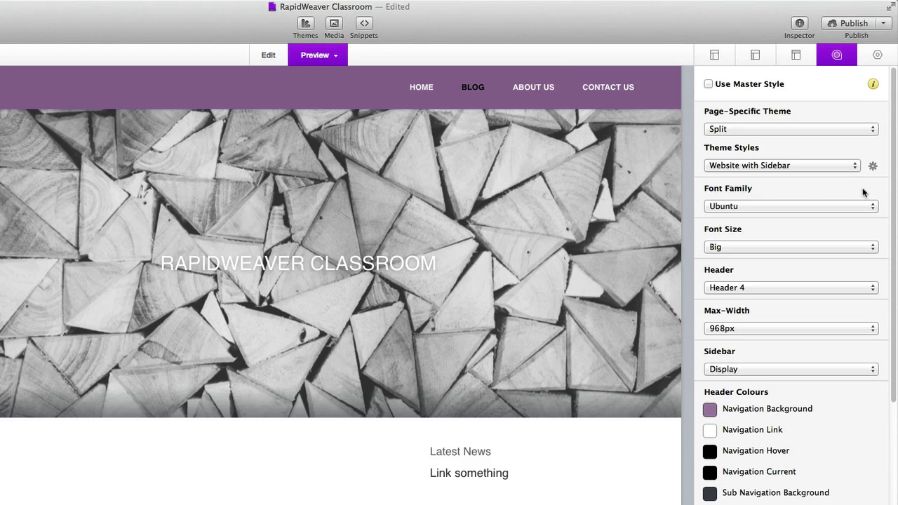
pyautogui.click(873, 165)
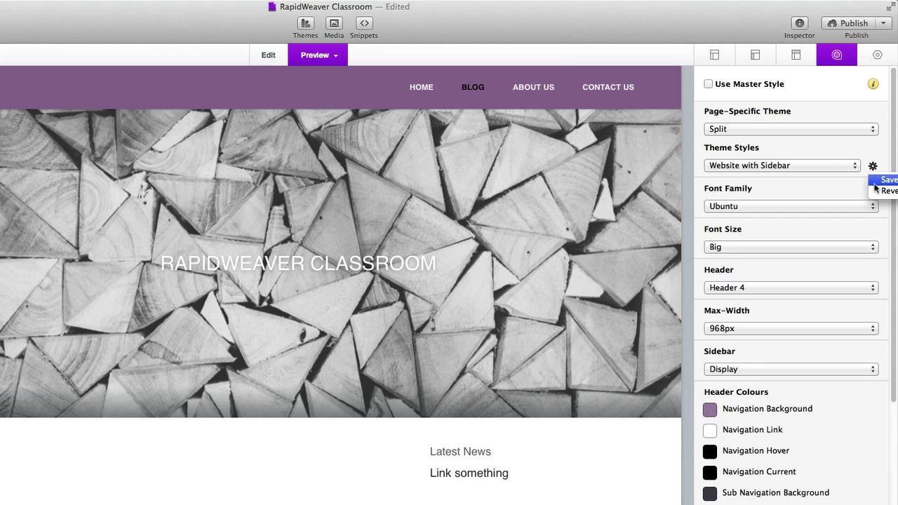
pyautogui.click(850, 149)
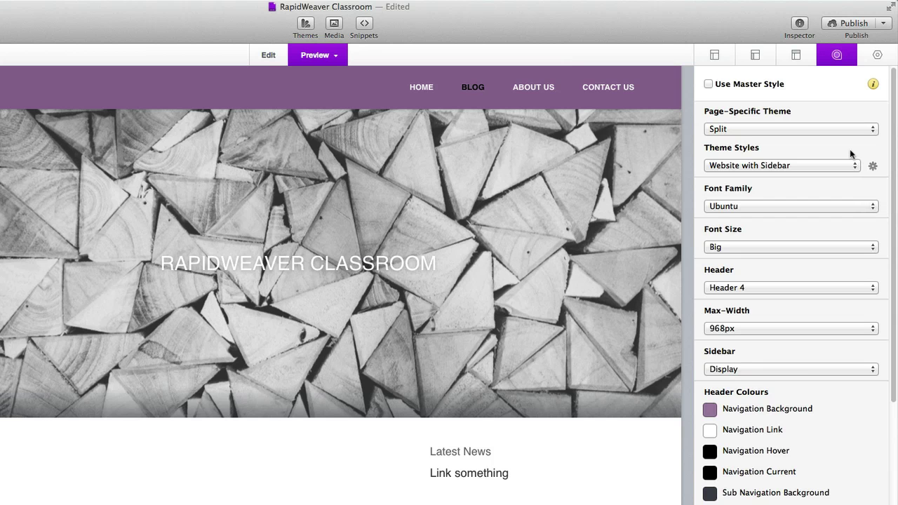